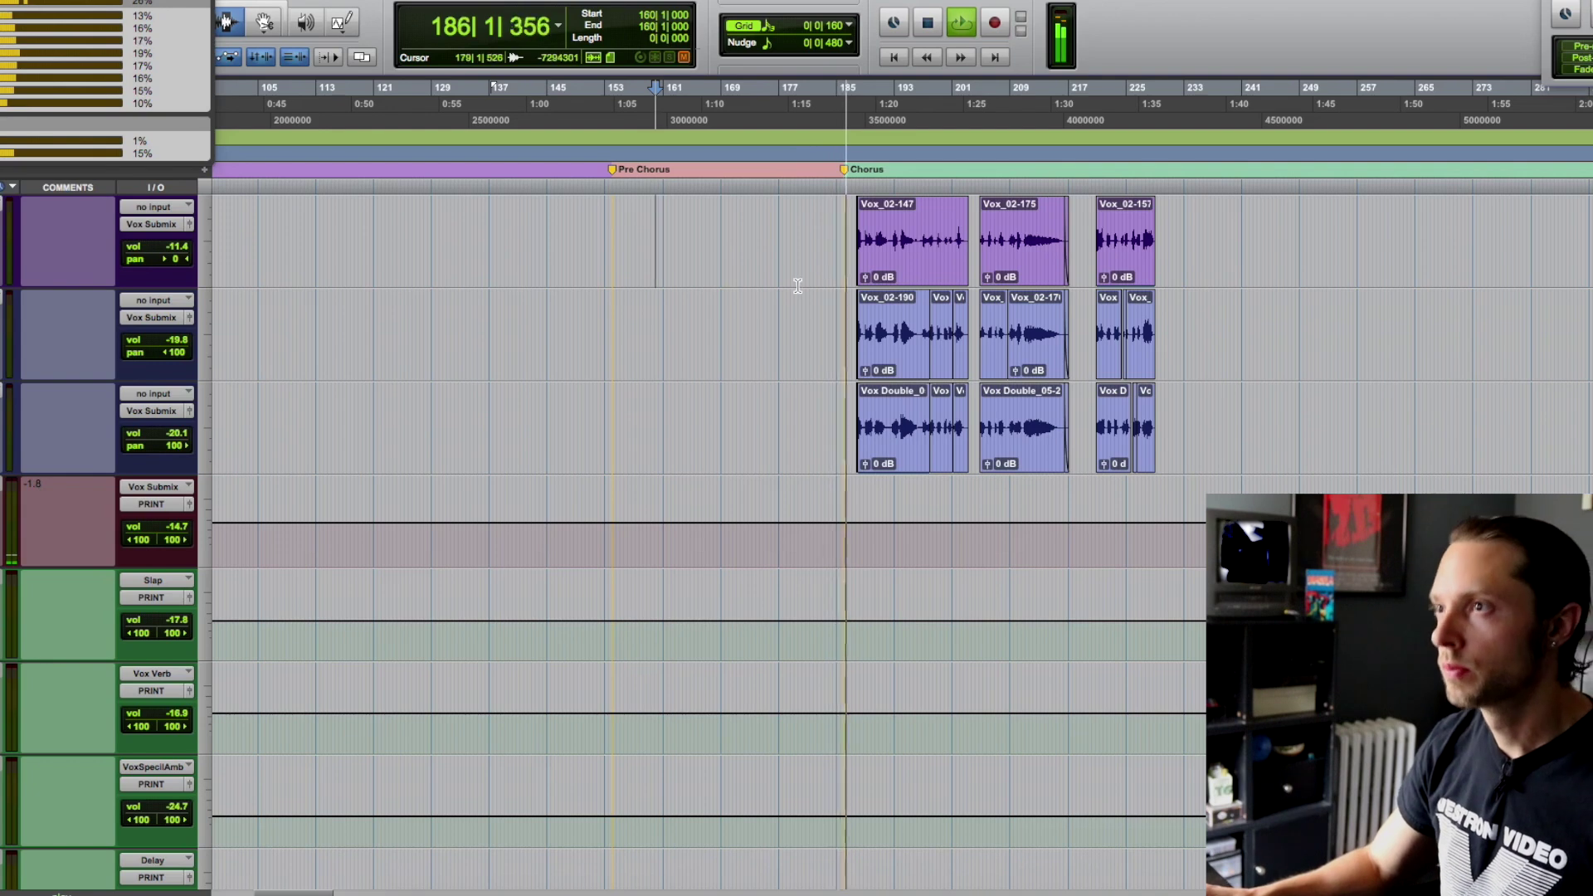
Step: Review the chorus vocal tracks in the timeline and mixer during playback, and stop the transport
scroll(798, 286, "right", 3)
scroll(798, 286, "down", 4)
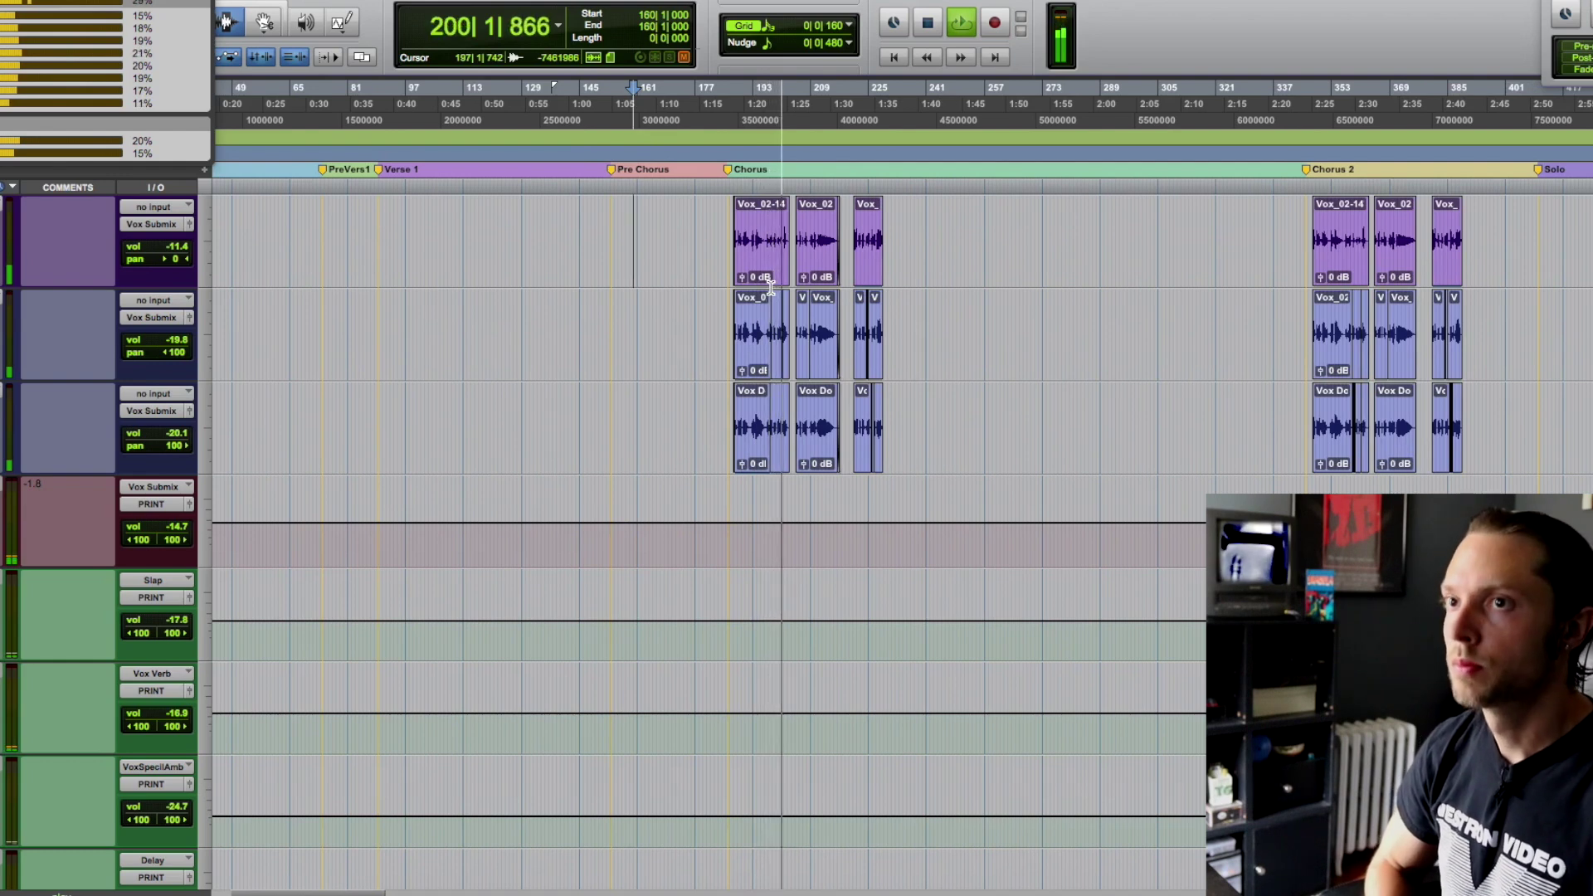
key("super+equal")
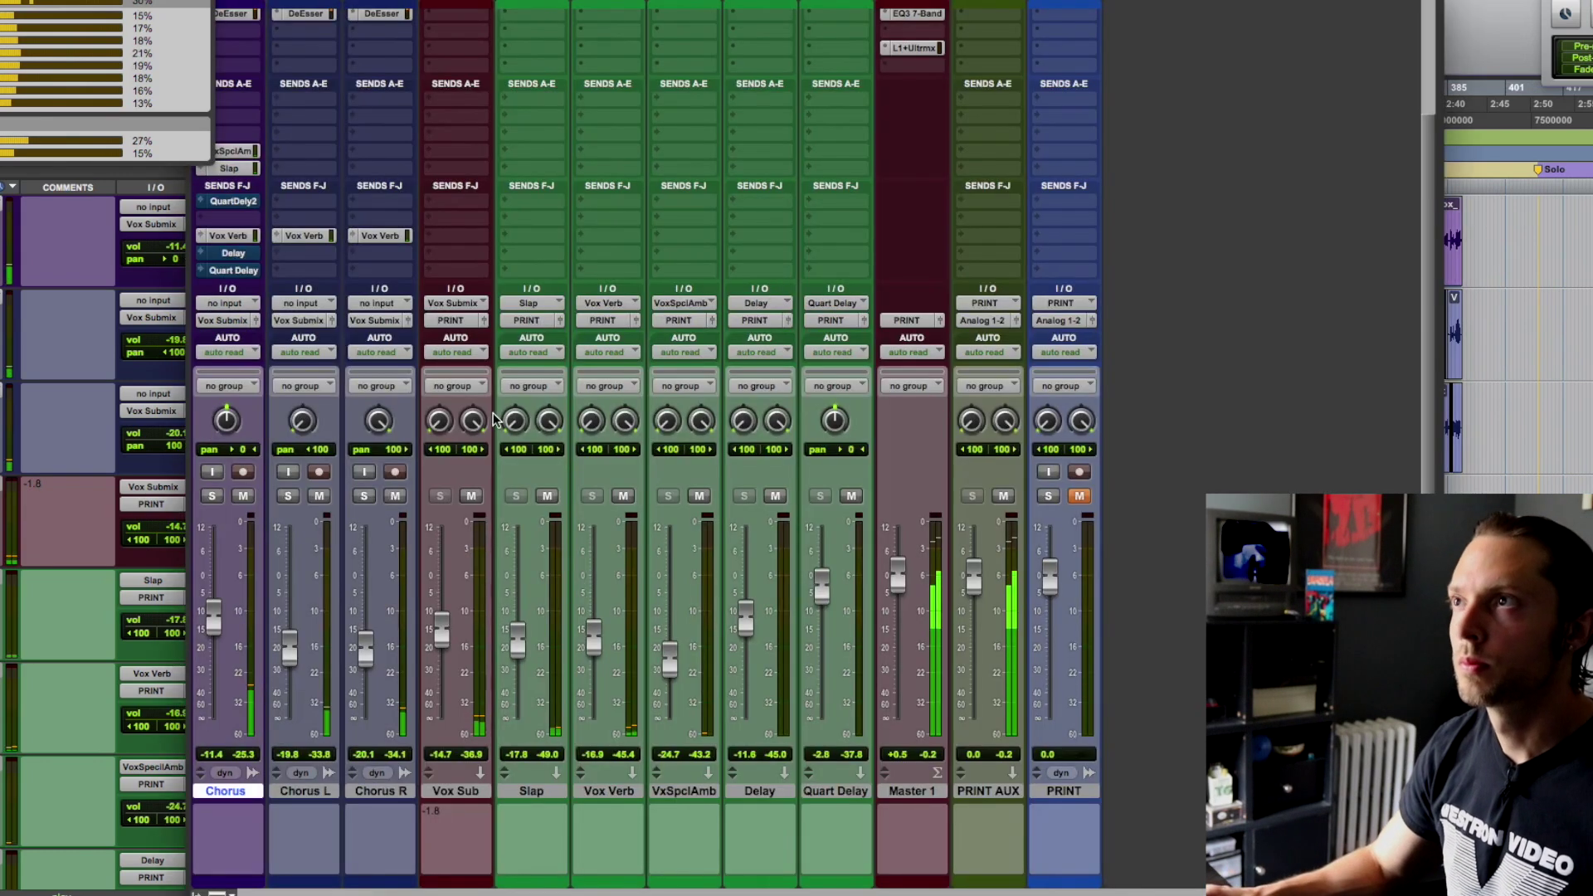
scroll(493, 412, "up", 3)
key("super+equal")
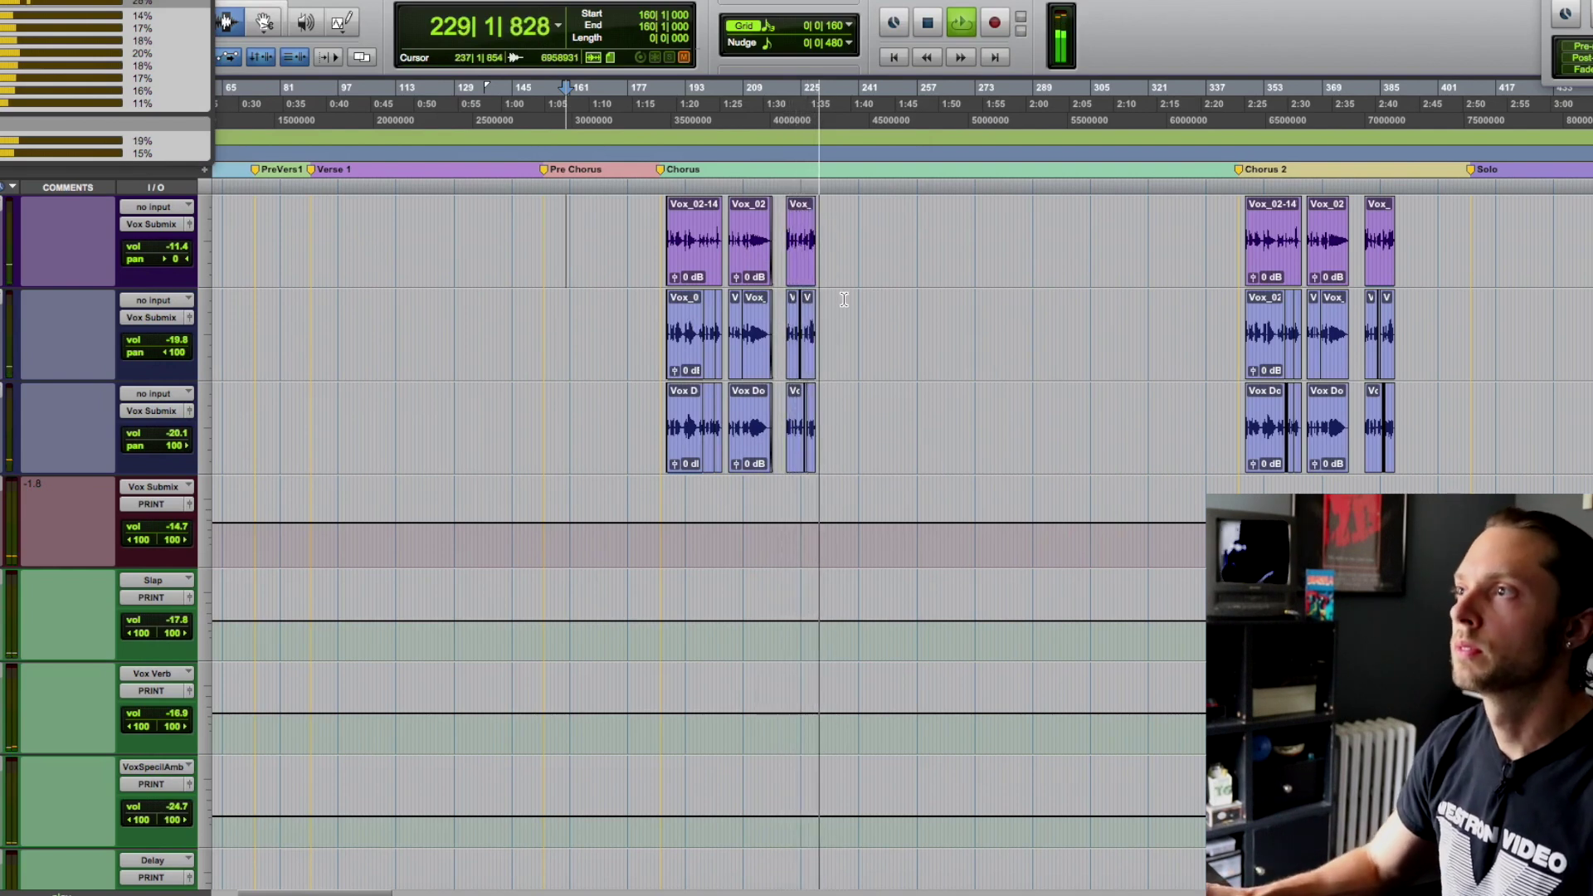
scroll(754, 313, "right", 3)
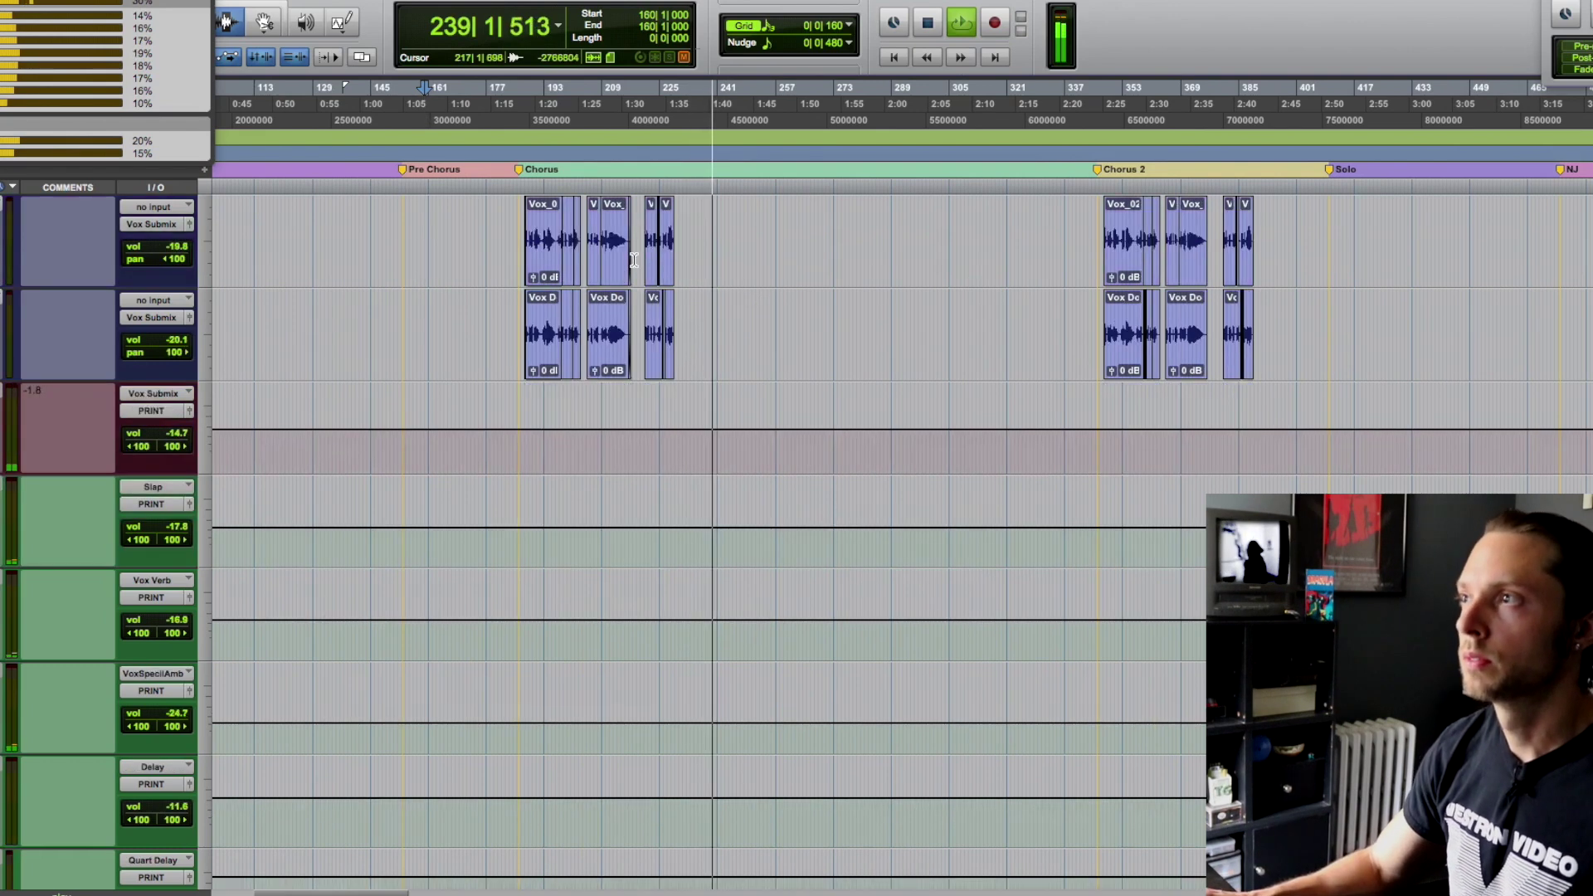
key("r")
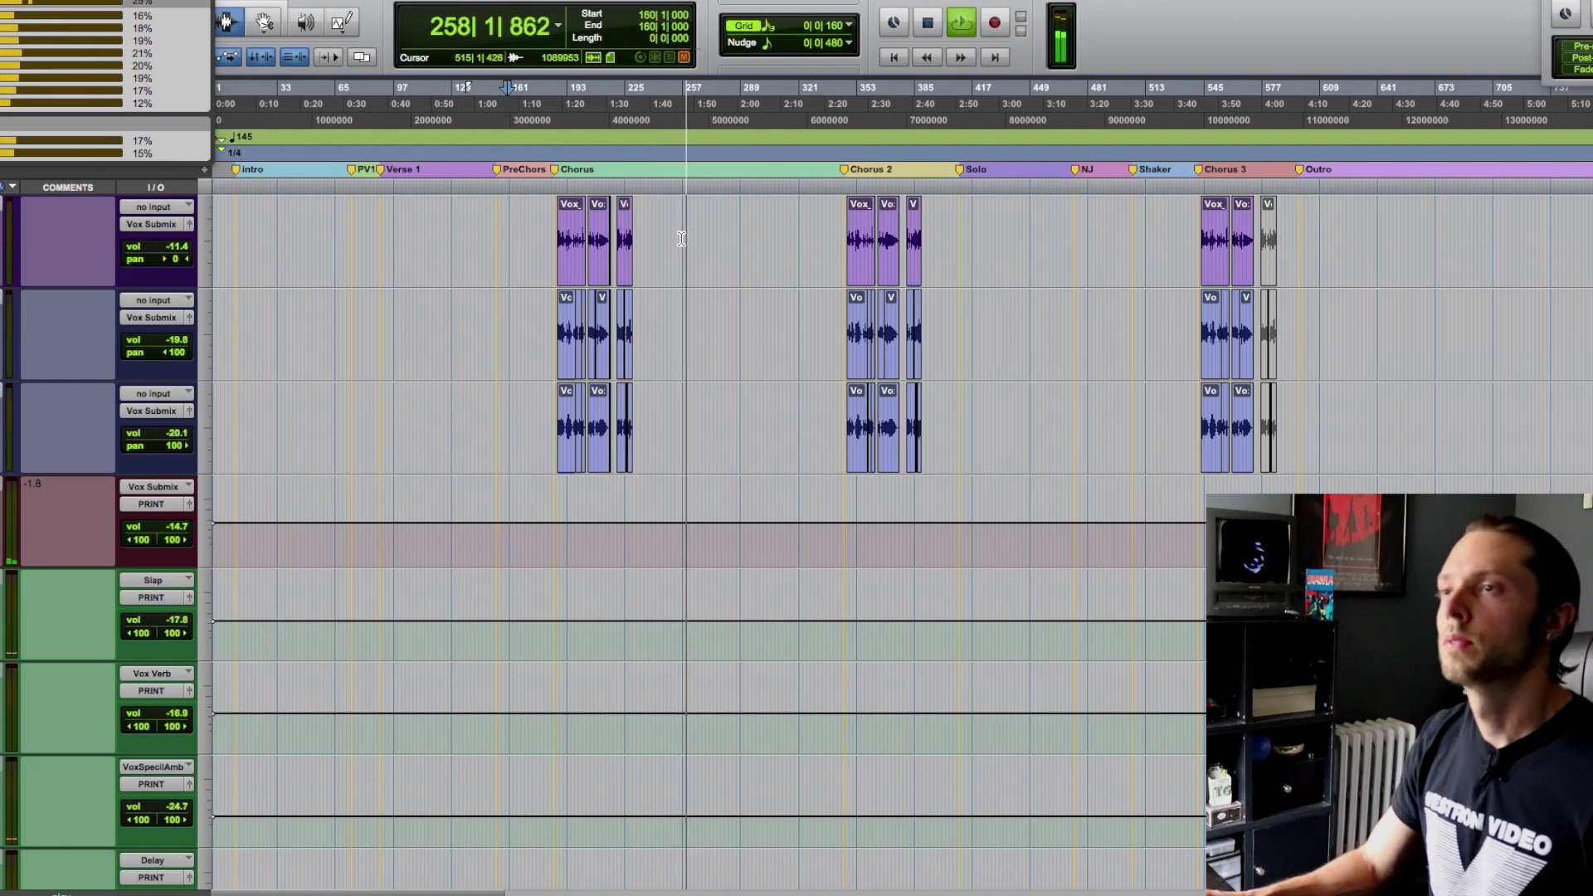
key("space")
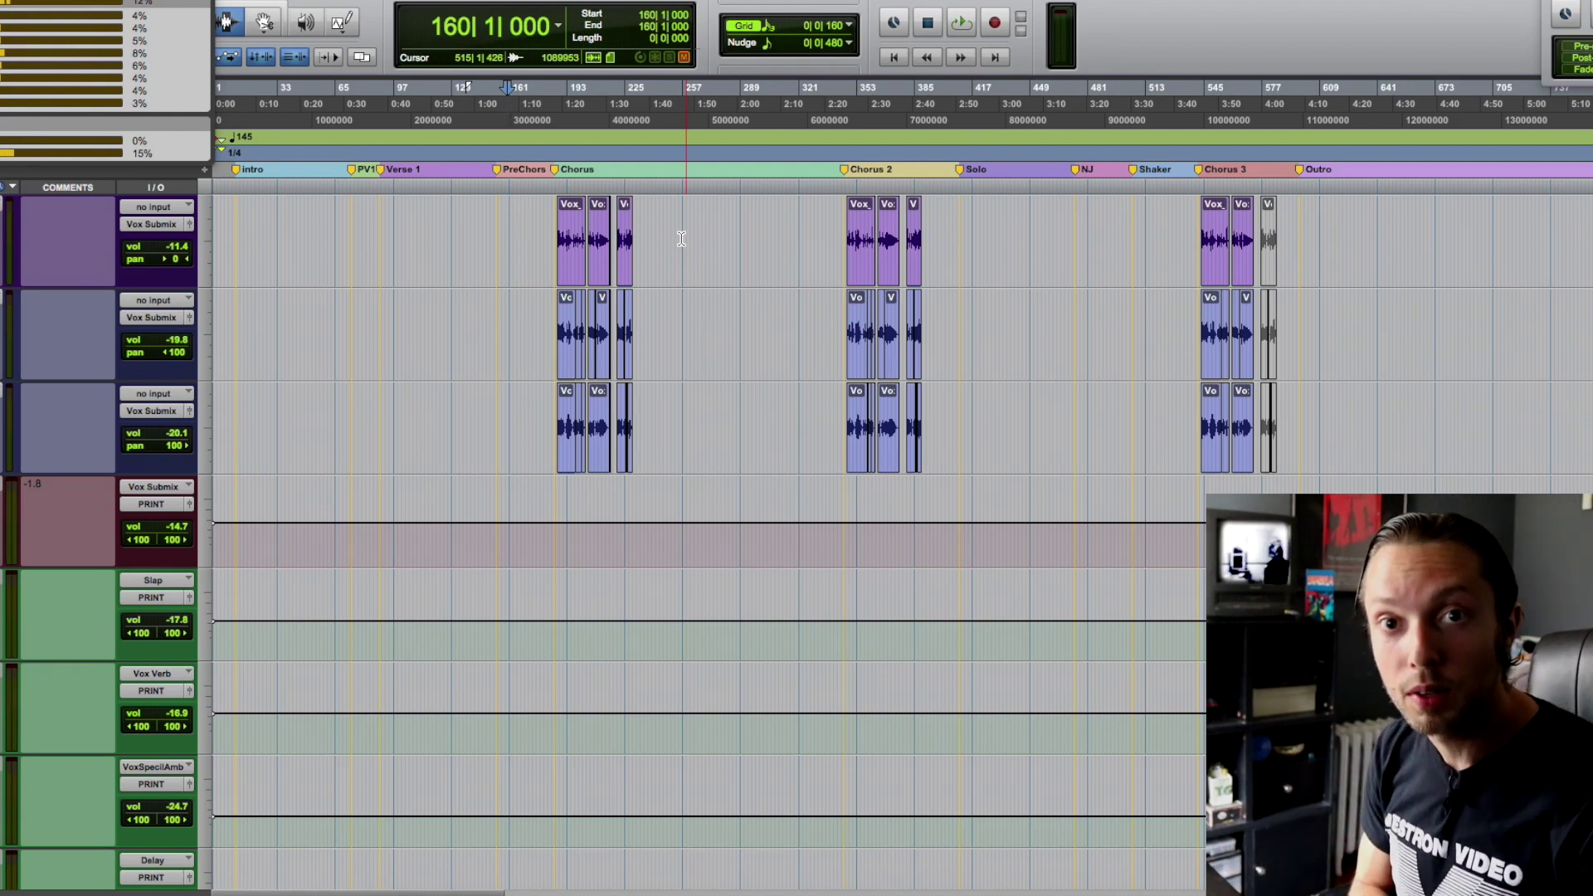
Step: Select the Chorus, Chorus L and Chorus R tracks together in the mixer
key("super+equal")
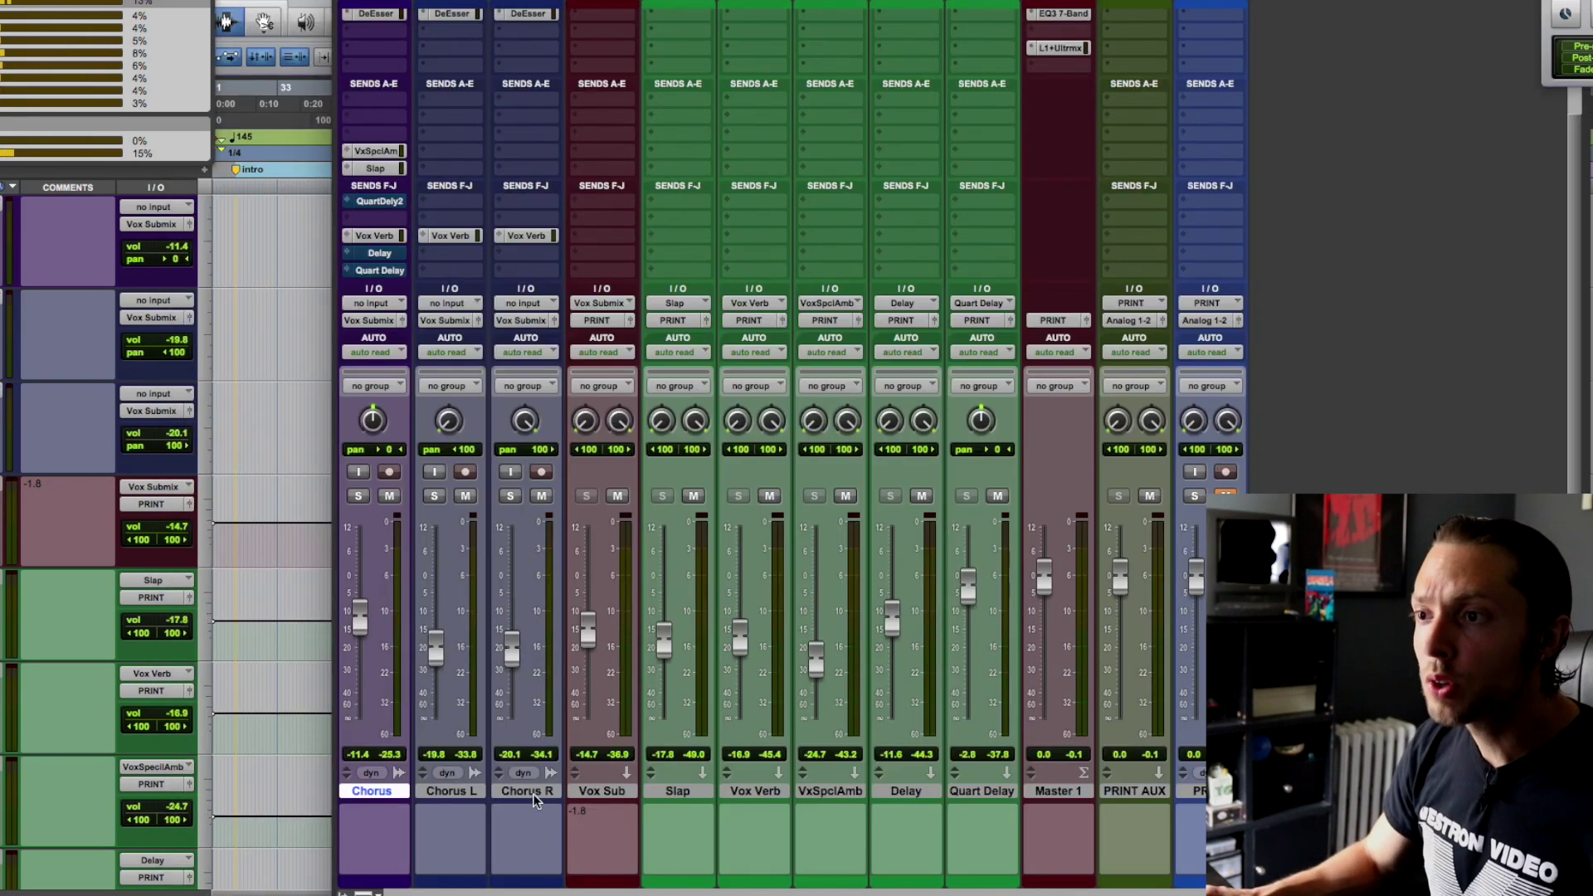
left_click(533, 793, "shift")
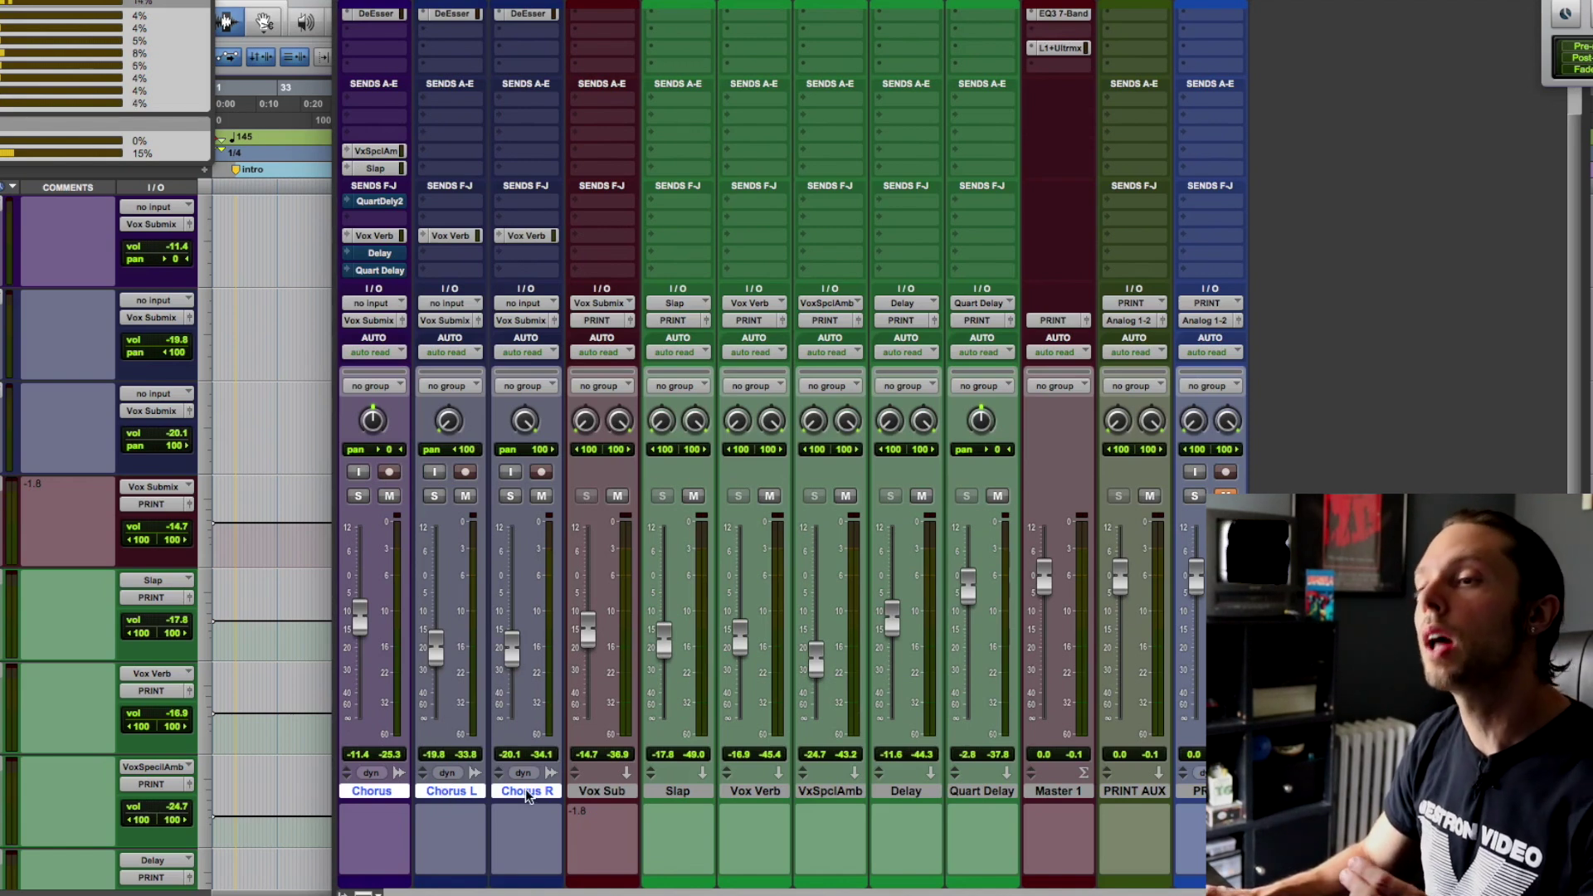
Step: Inspect the Renaissance Compressor and EQ3 7-Band settings on the Chorus track, and close the plug-in window
scroll(525, 789, "up", 3)
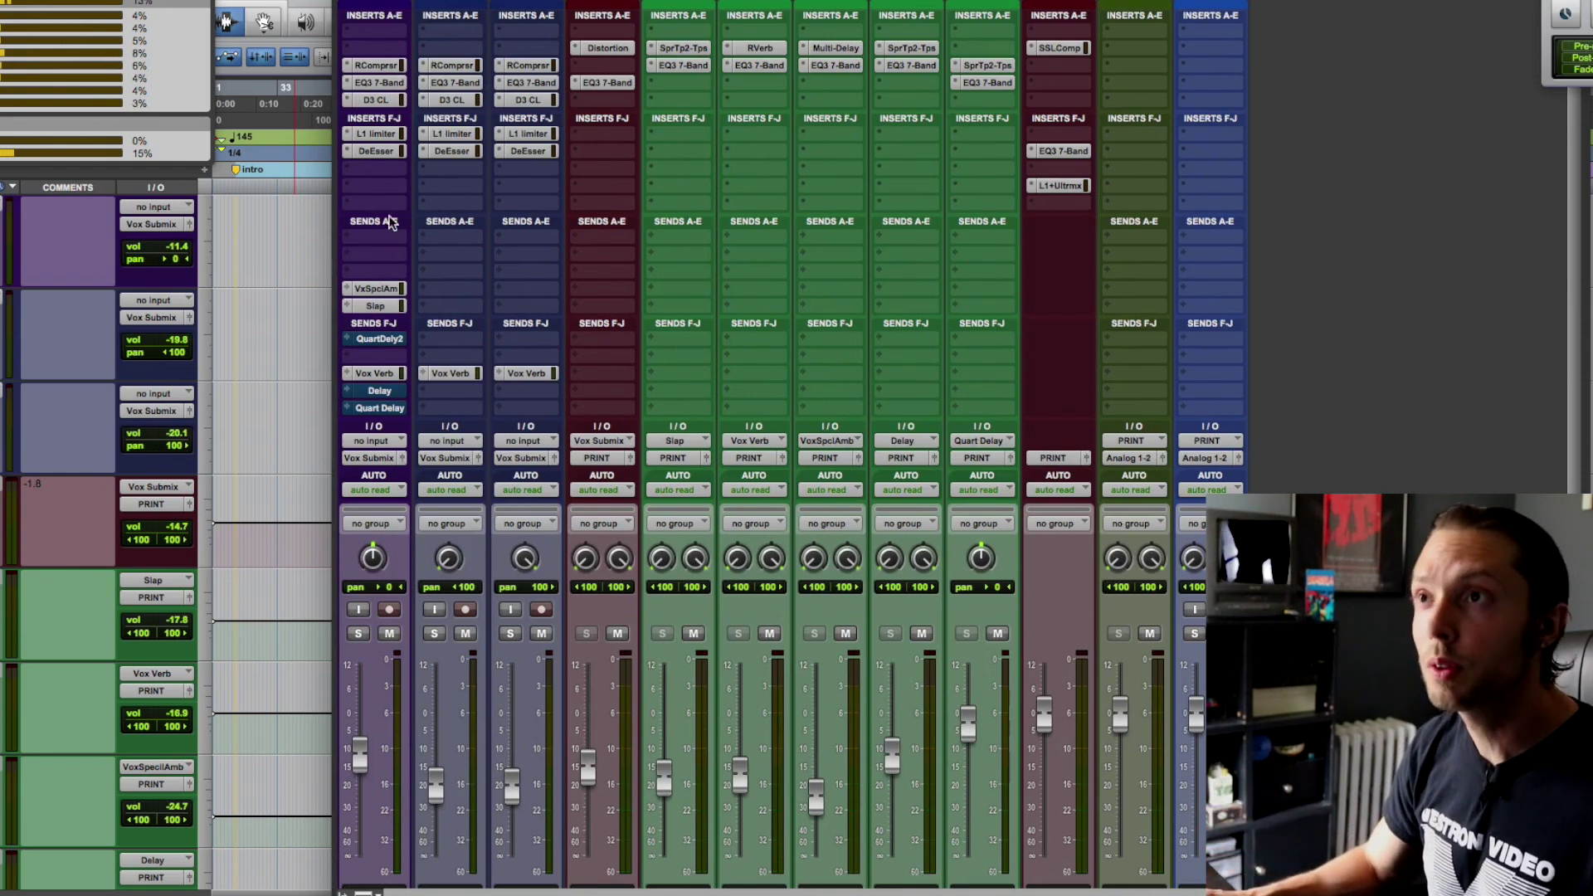
left_click(376, 65)
left_click_drag(958, 18, 968, 20)
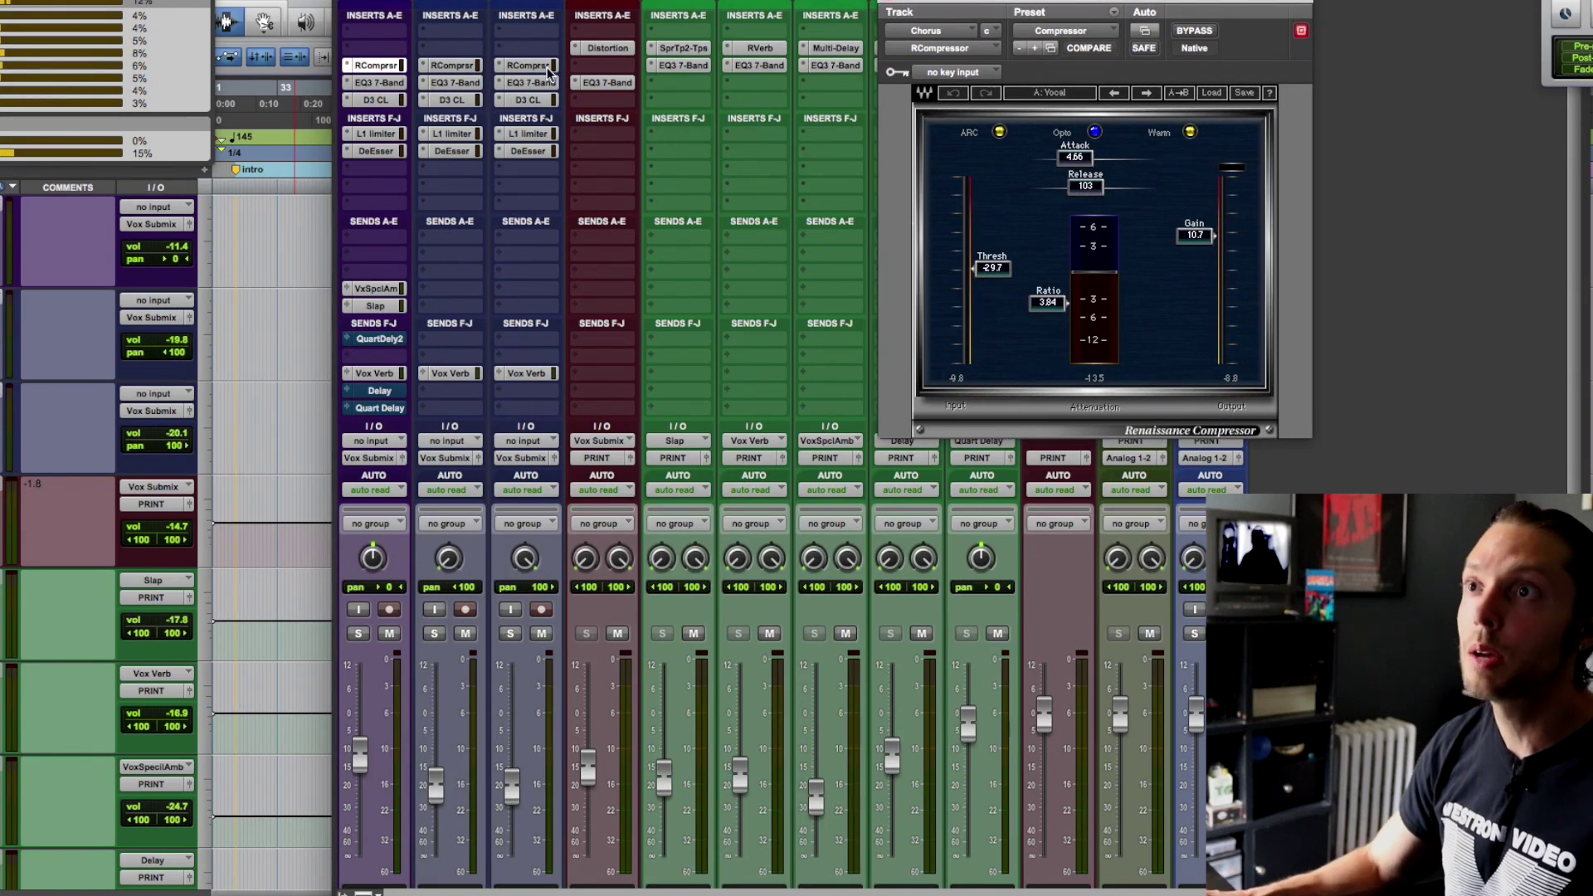
left_click(383, 82)
left_click_drag(1224, 41, 946, 30)
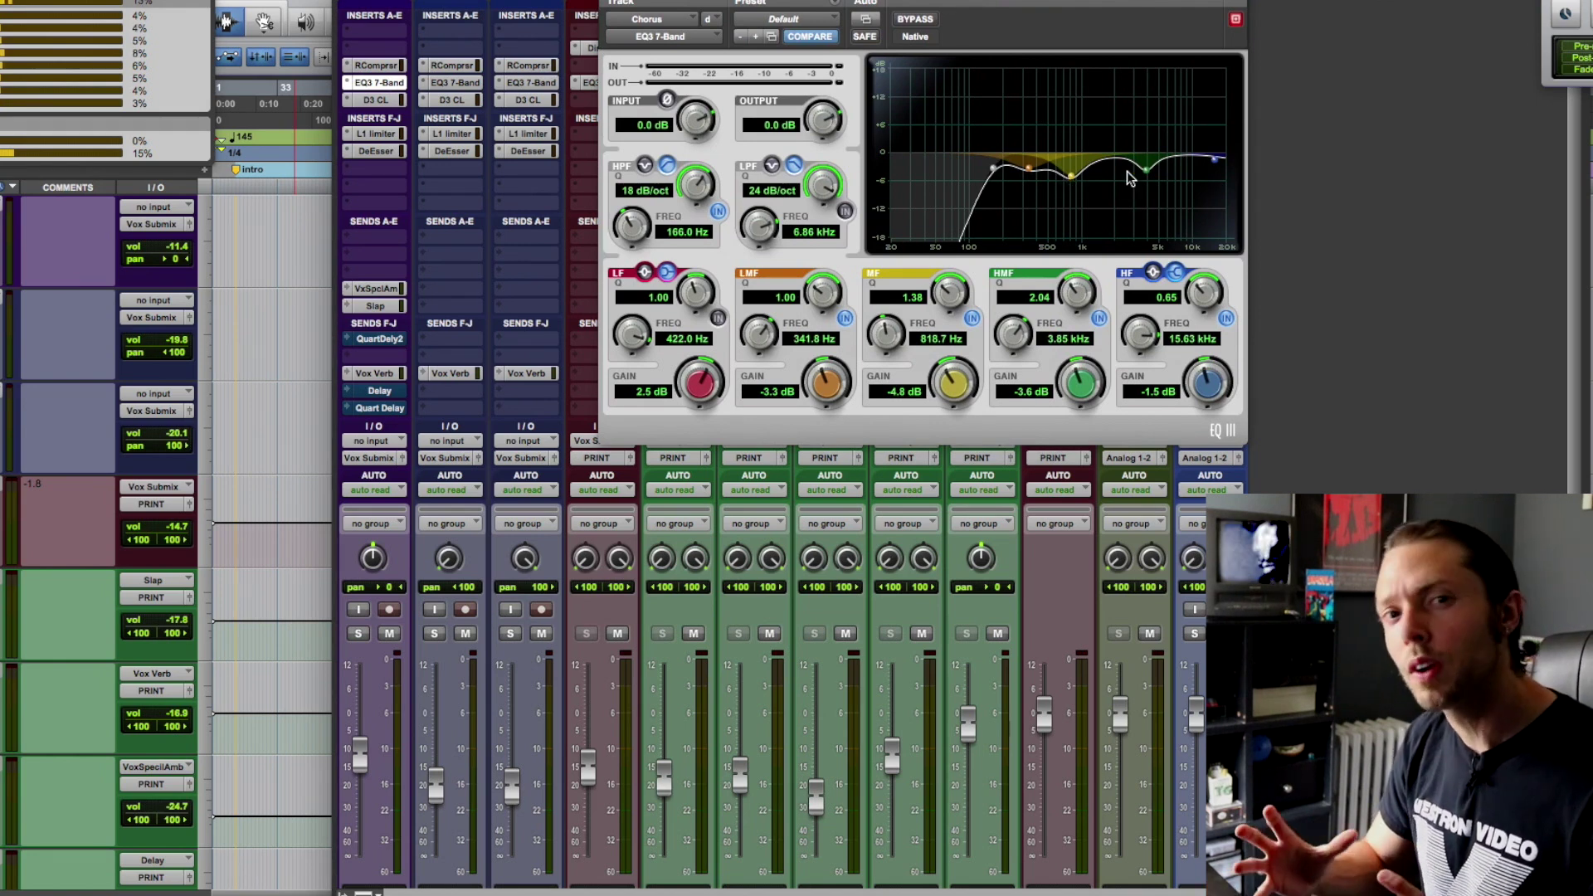
key("super+w")
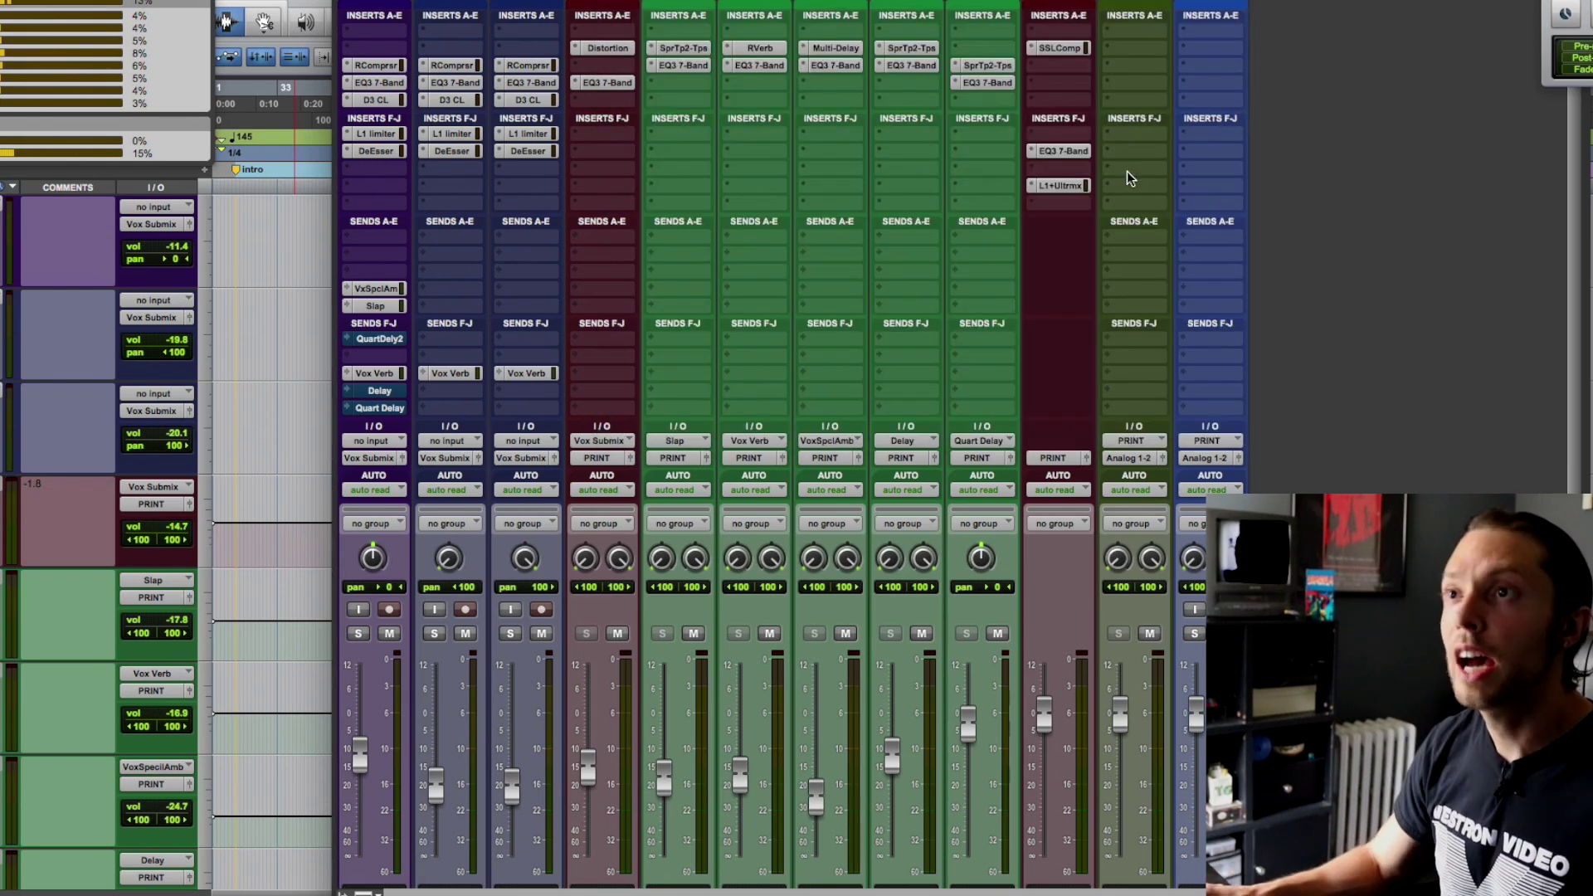
Step: Review the Dyn3 Compressor/Limiter, L1 Limiter and DeEsser settings on the Chorus track, and close the plug-in window
left_click(376, 101)
left_click_drag(954, 62, 1021, 63)
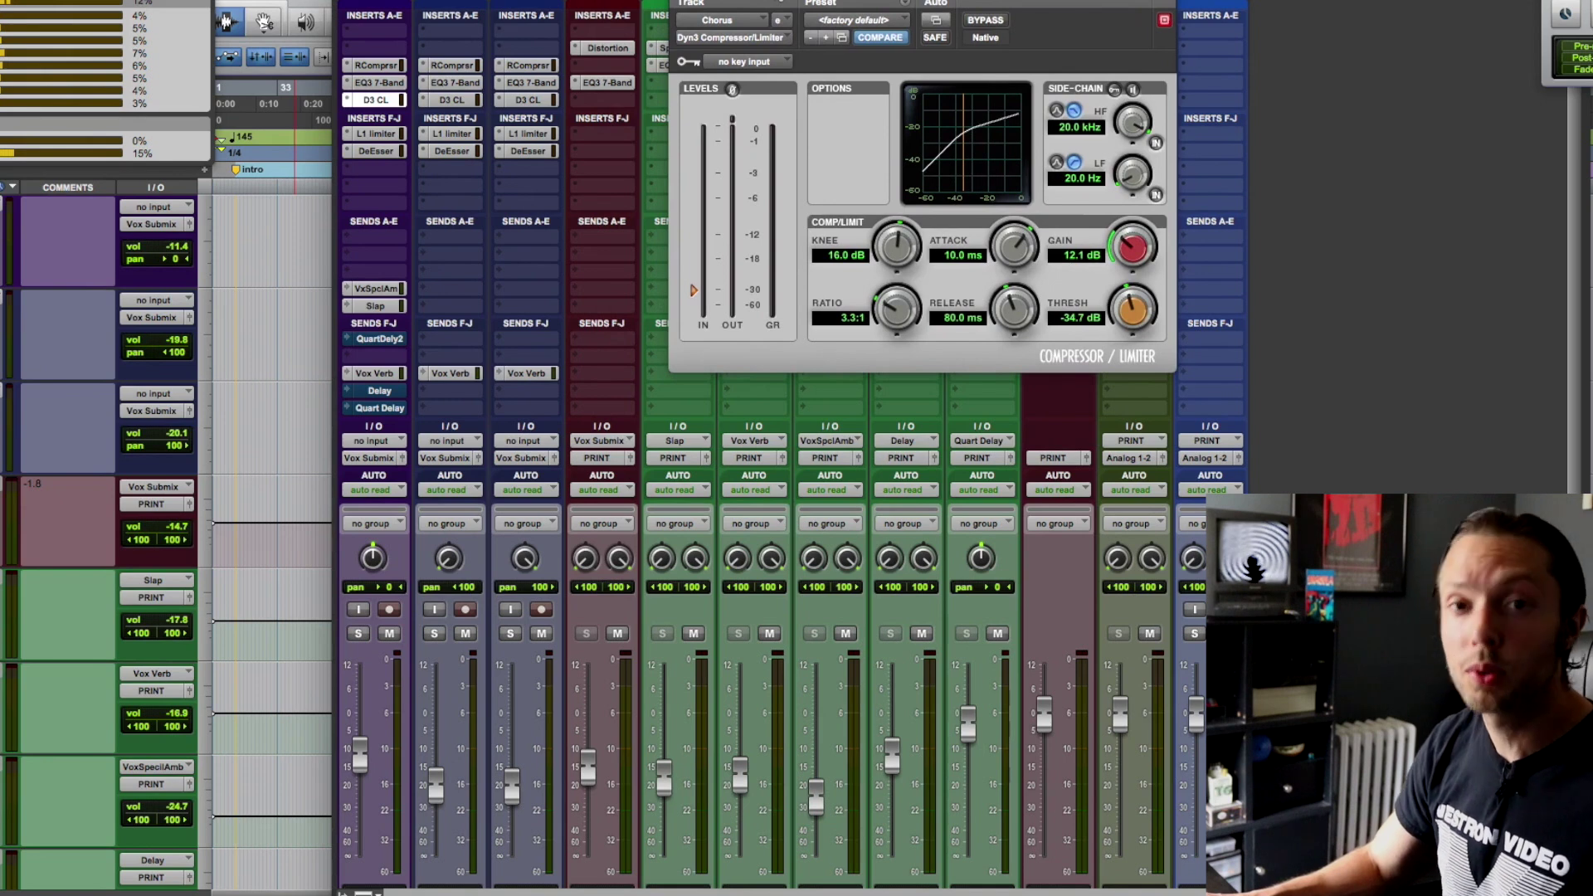
left_click(375, 134)
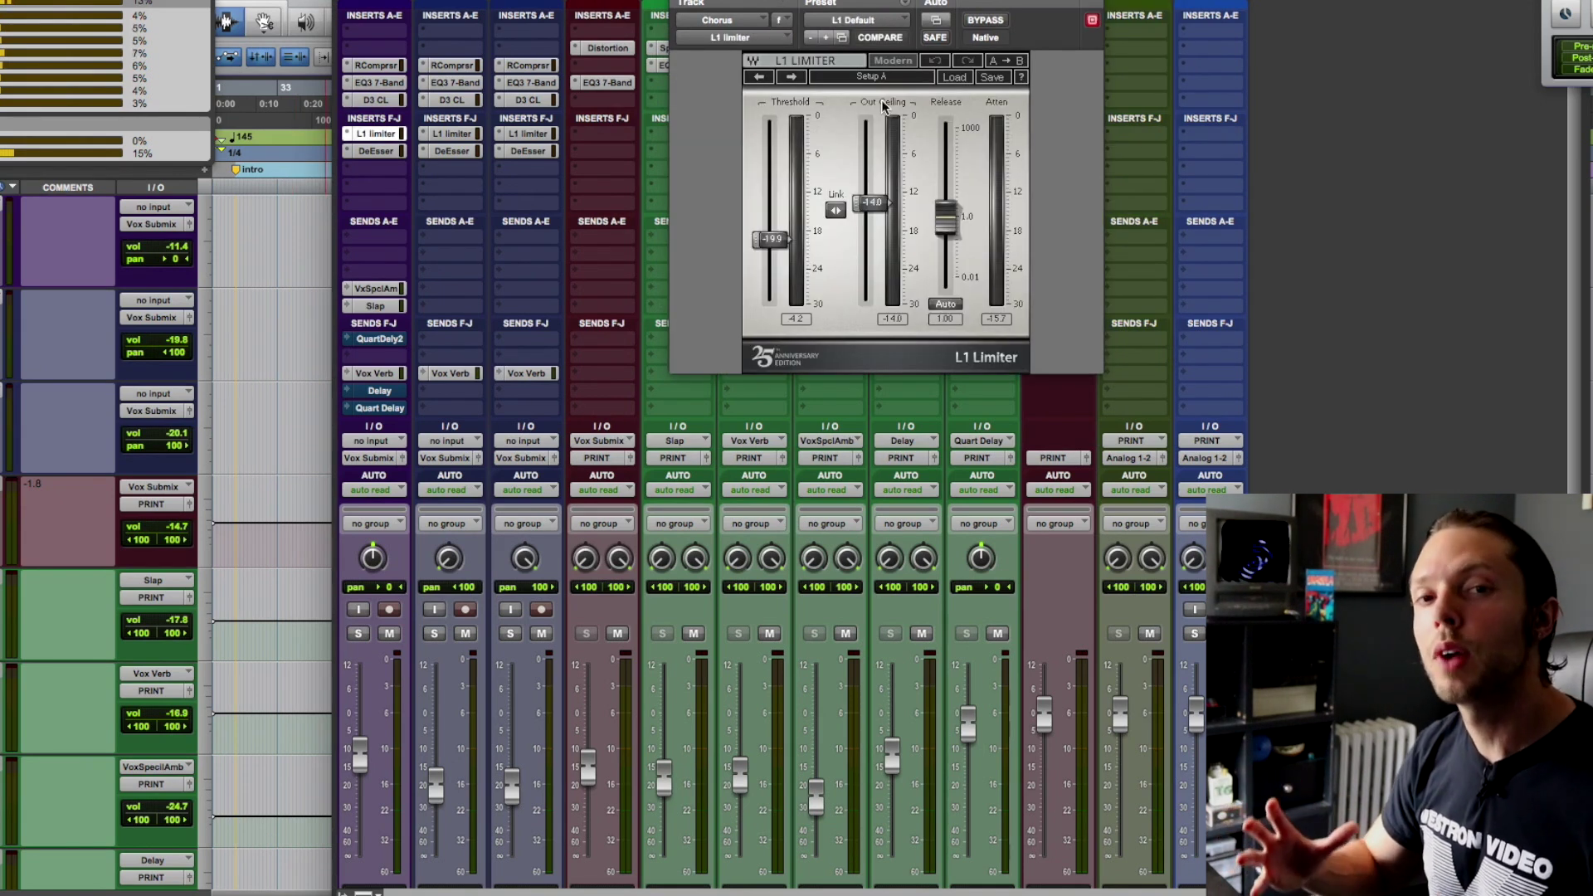
left_click(375, 153)
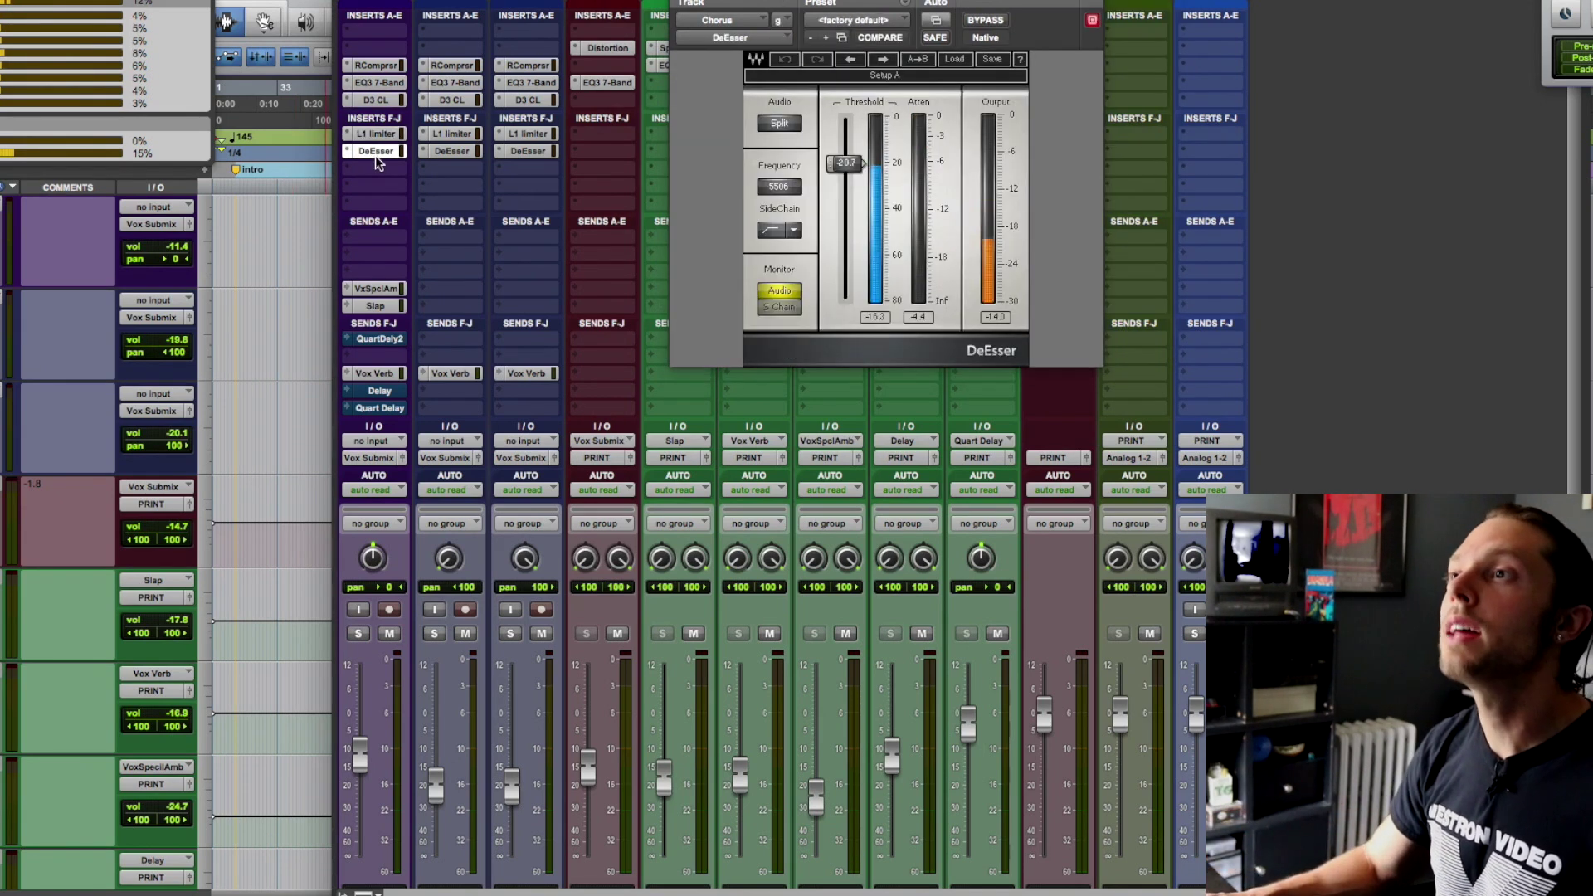
left_click(375, 155)
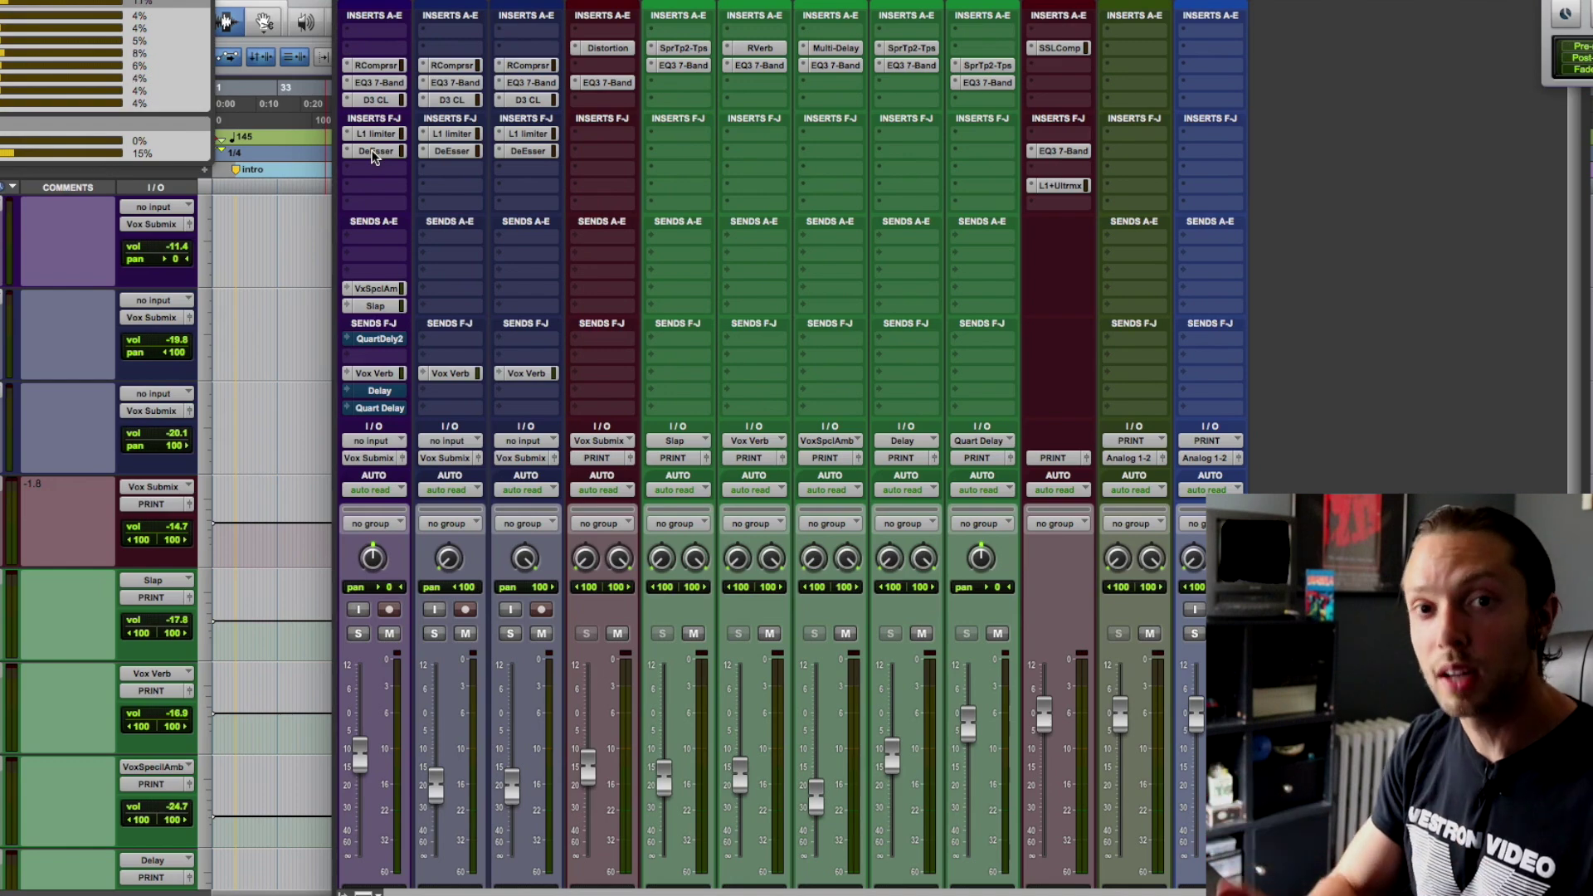
Step: Examine the AIR Distortion settings on the Vox Sub track, and close its plug-in window
scroll(446, 567, "down", 3)
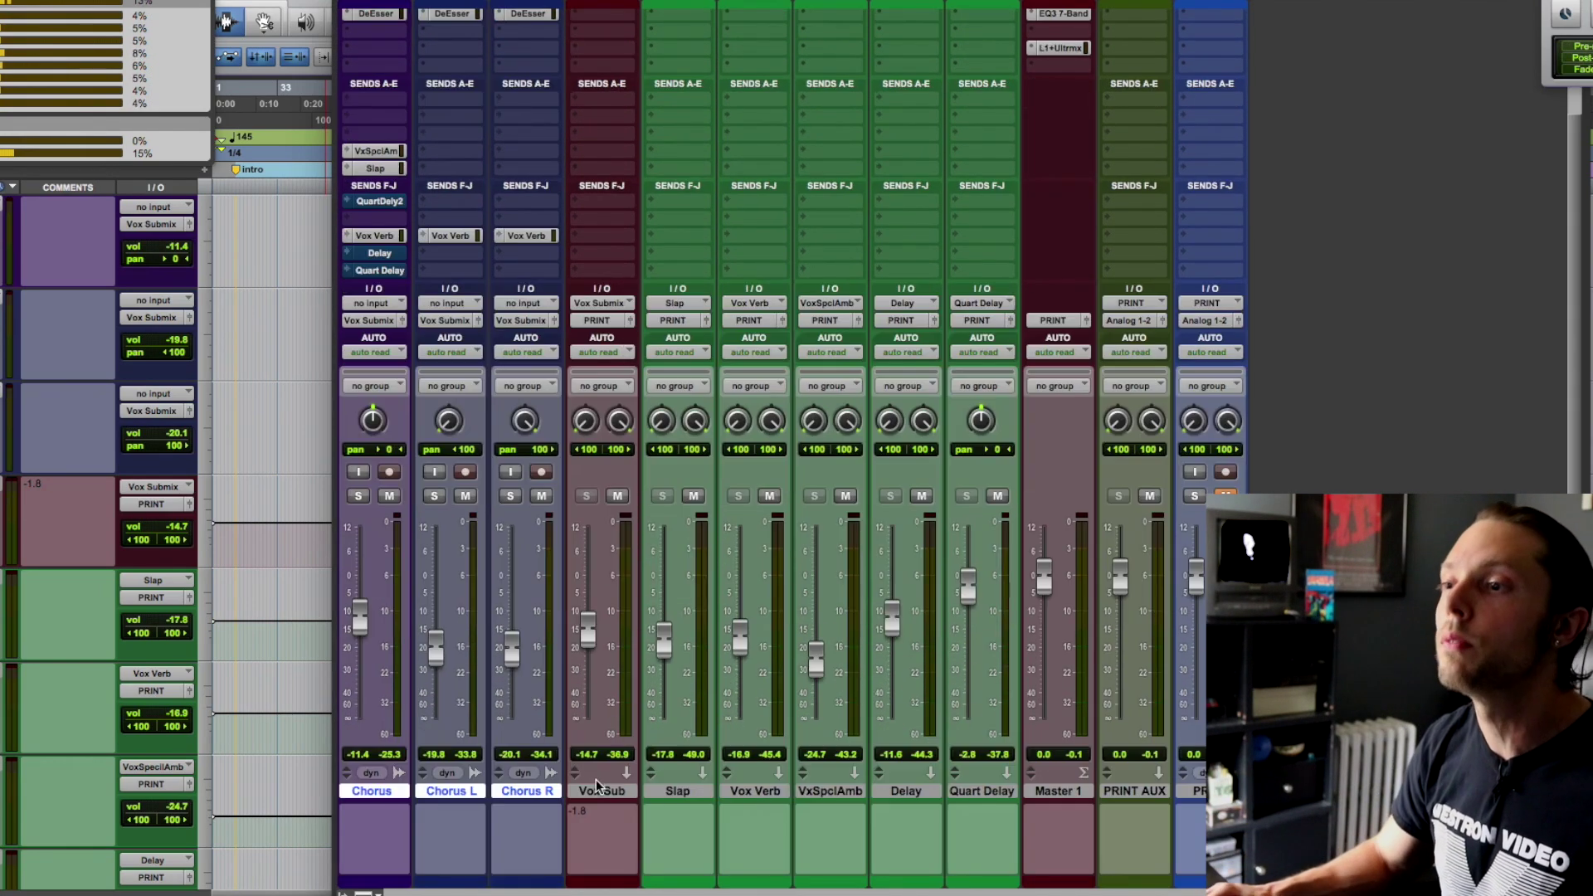
scroll(603, 511, "up", 3)
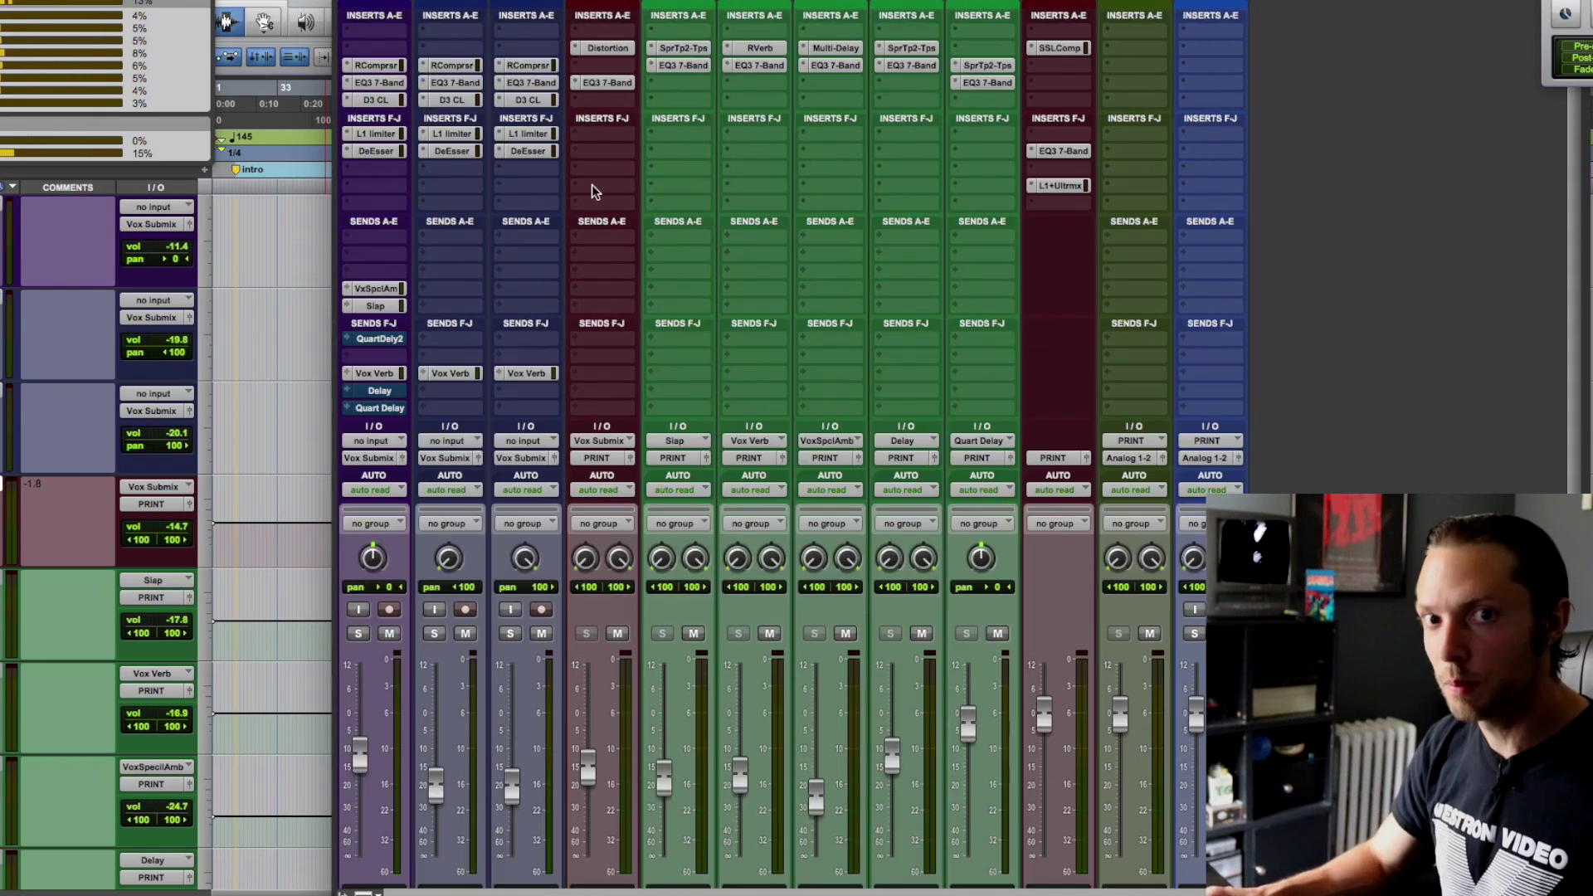
left_click(619, 48)
left_click_drag(824, 10, 745, 10)
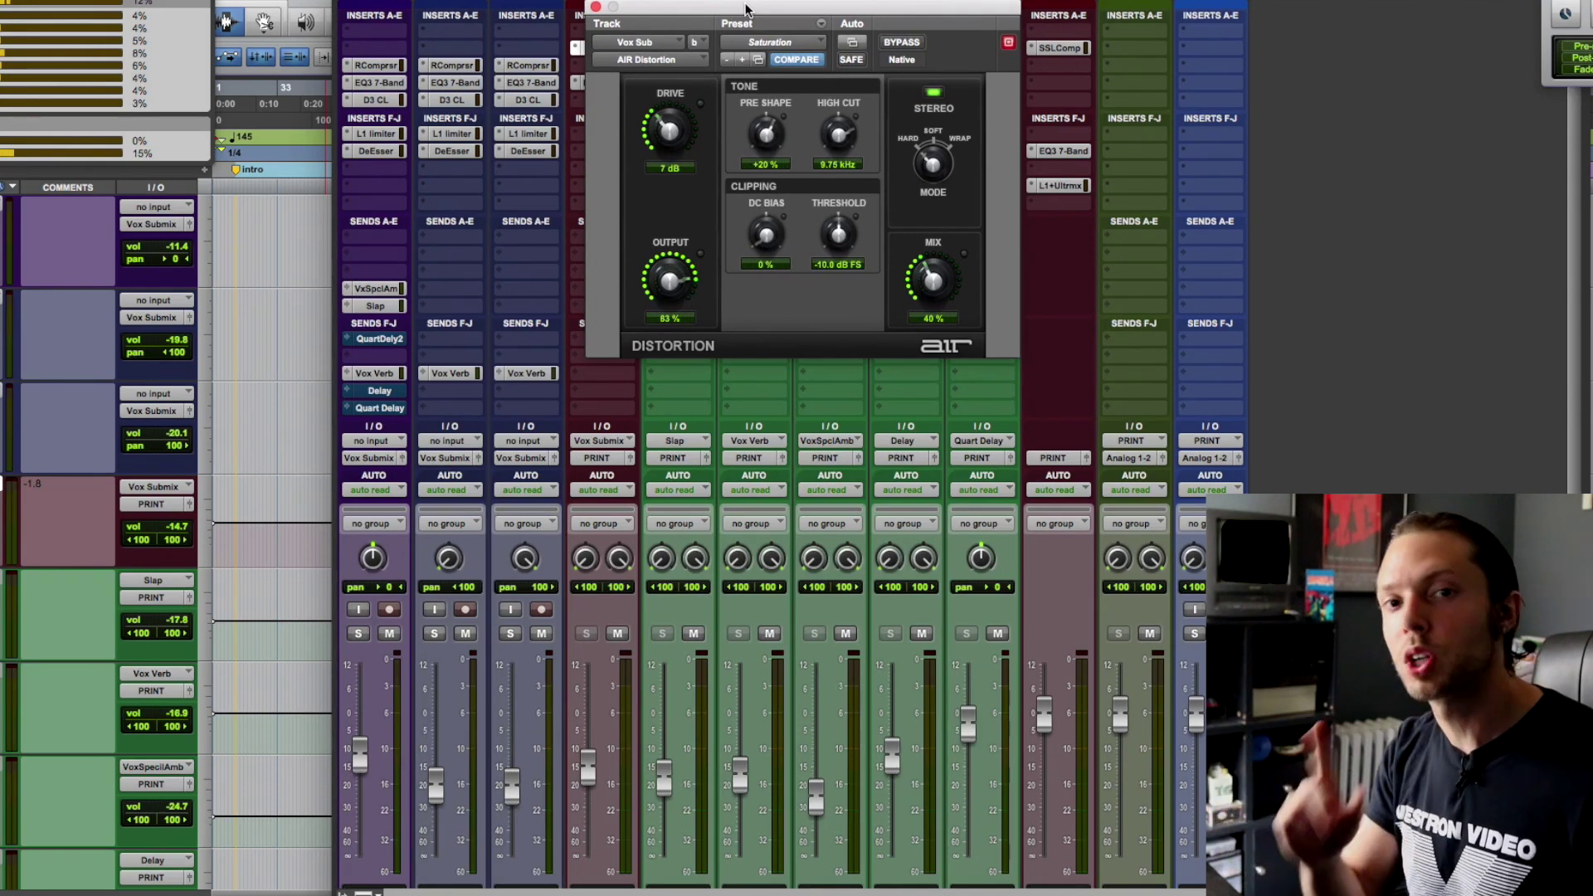
left_click(595, 7)
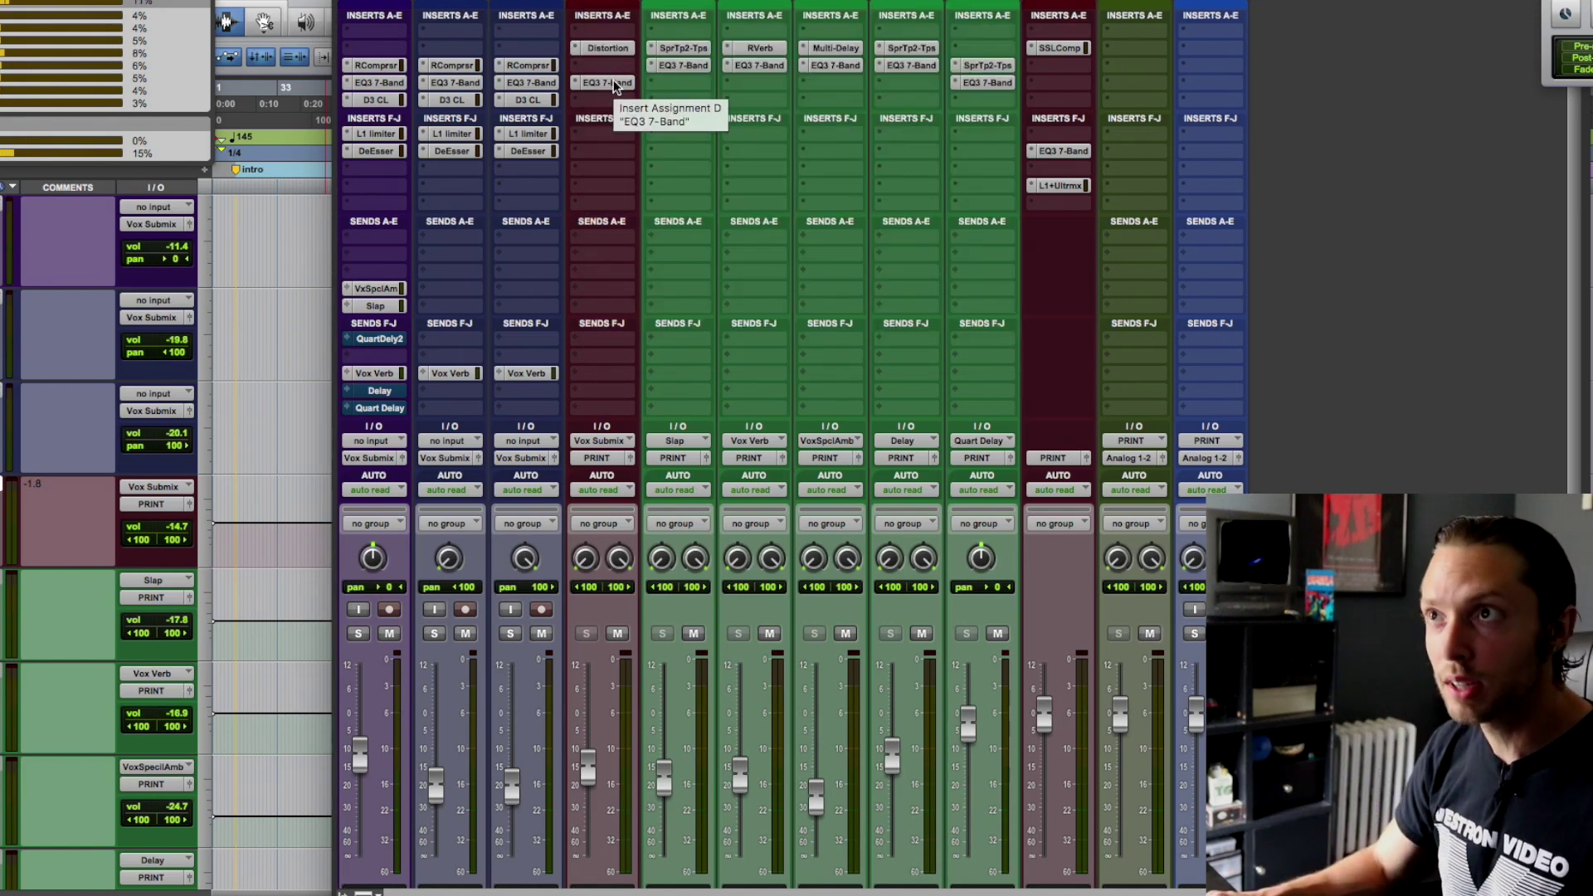
Step: Compare the Vox Sub EQ3 7-Band with its high-frequency band off and on during playback, leaving the band enabled
left_click(613, 83)
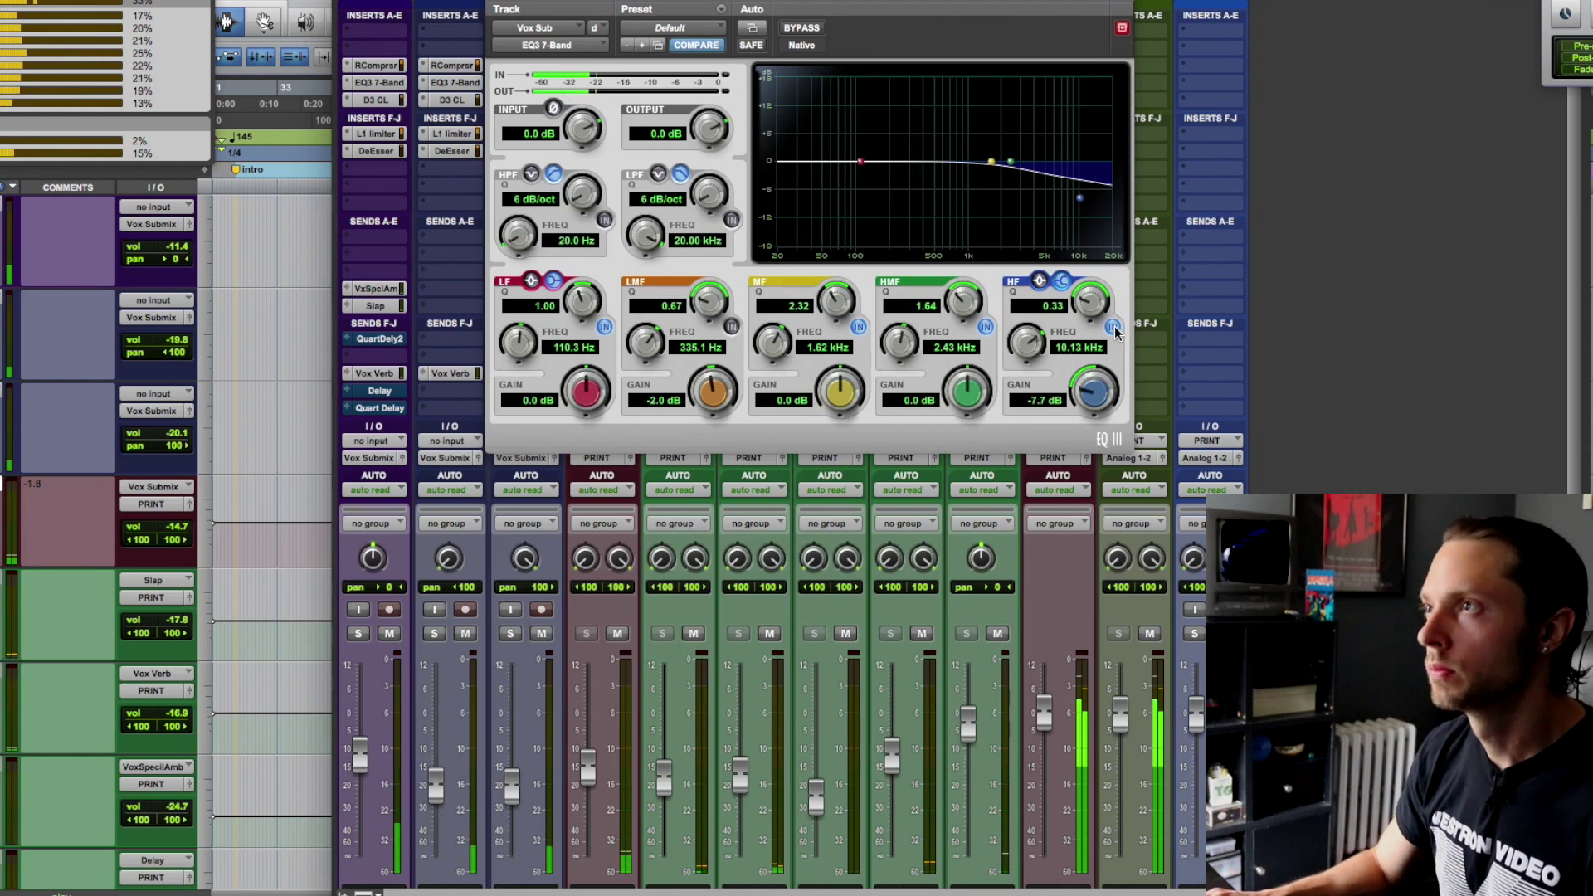
left_click(1112, 328)
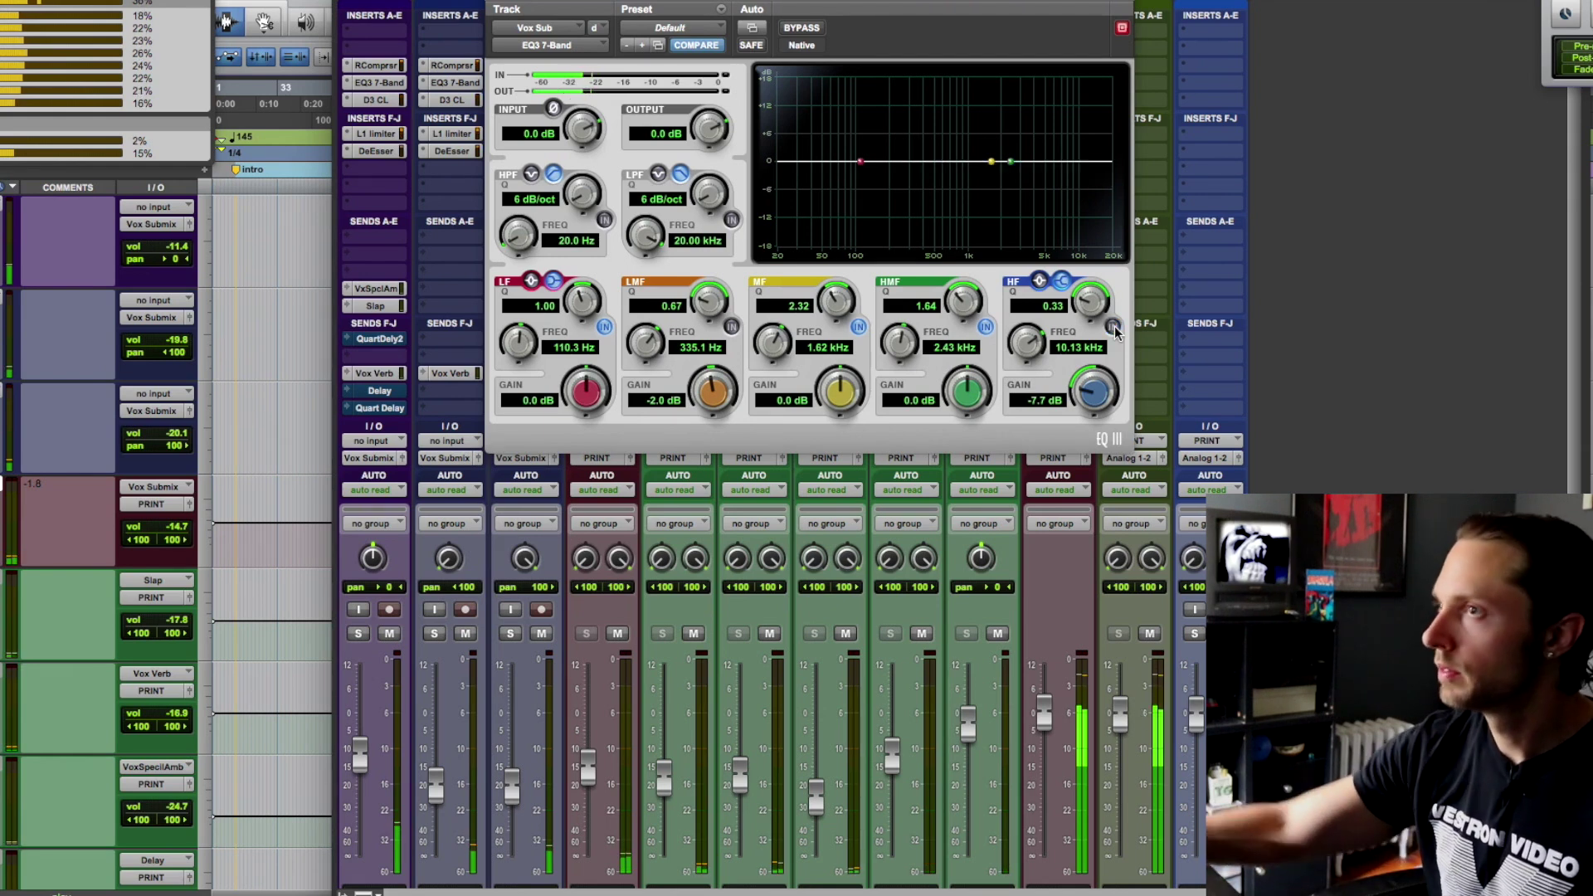
left_click(1113, 328)
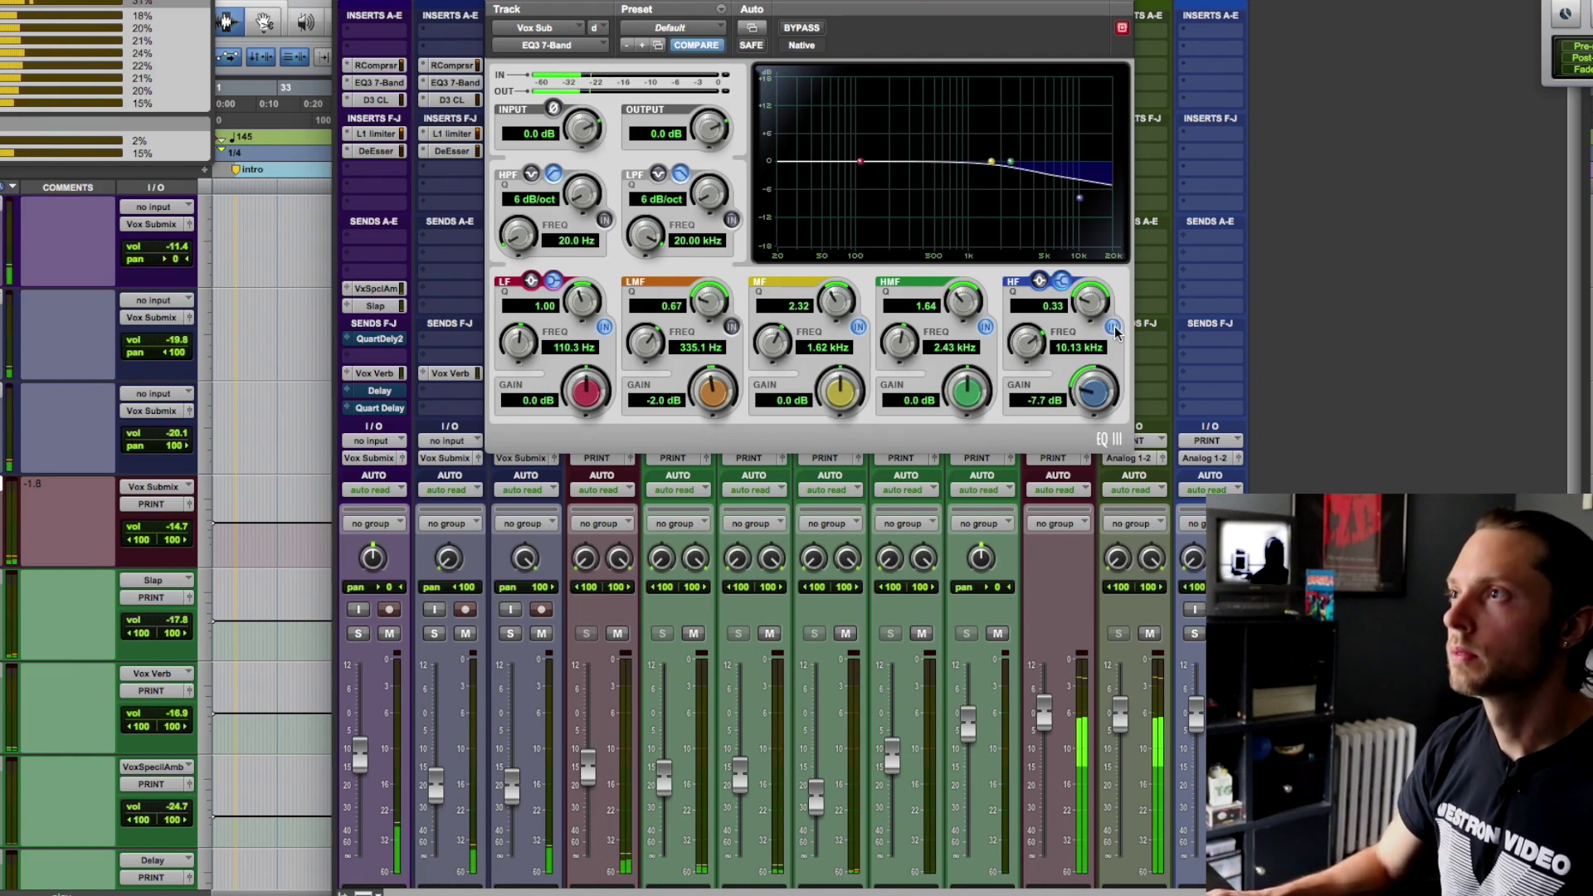
left_click(1113, 328)
left_click(1113, 328)
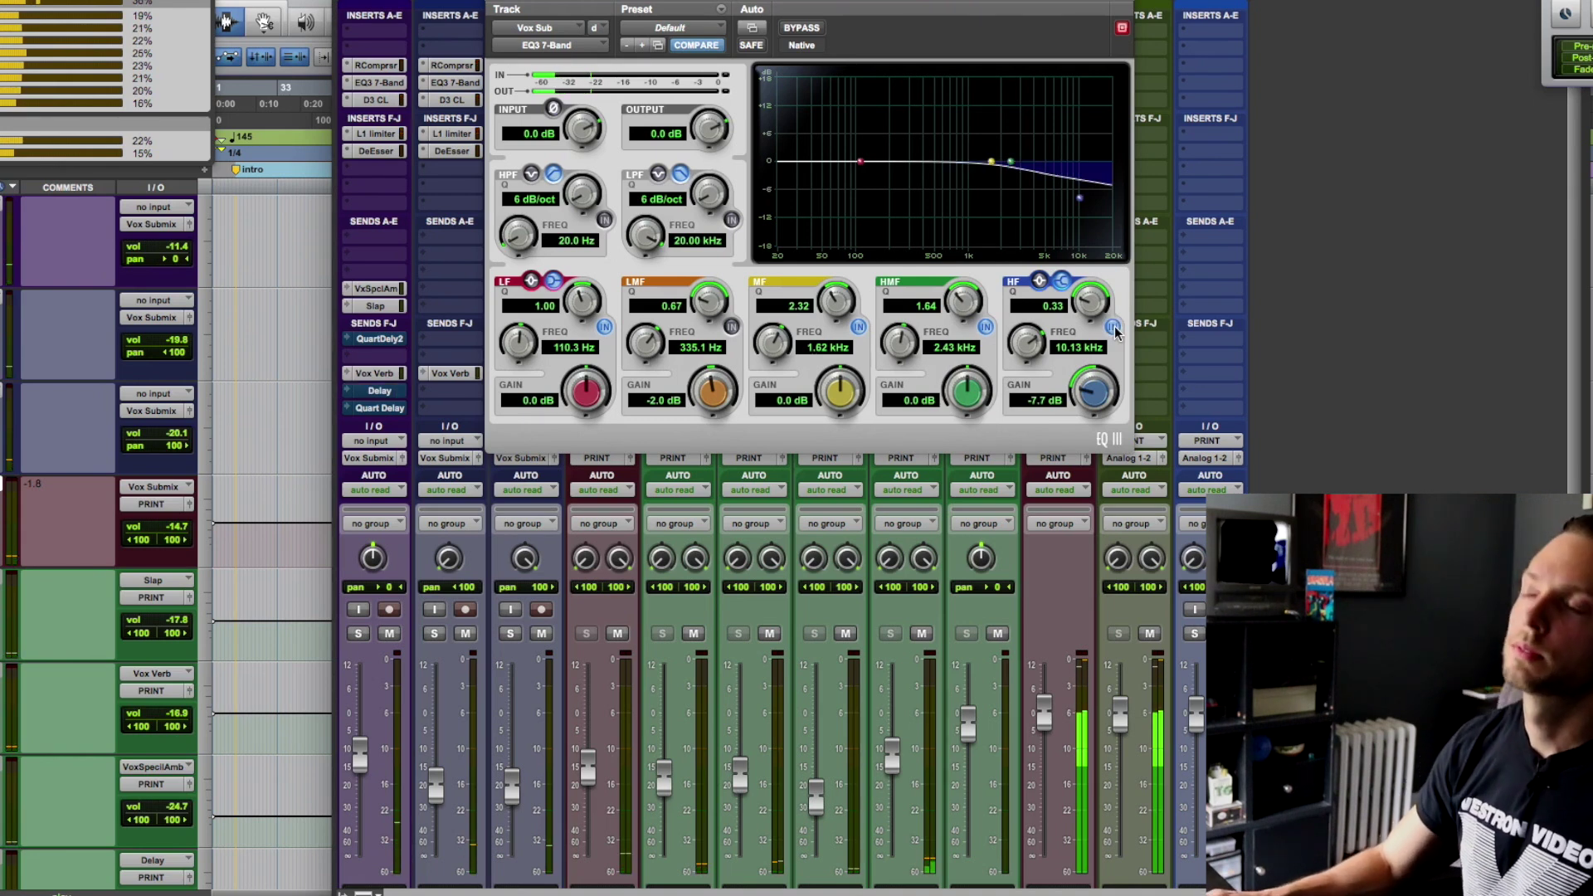
left_click(1113, 327)
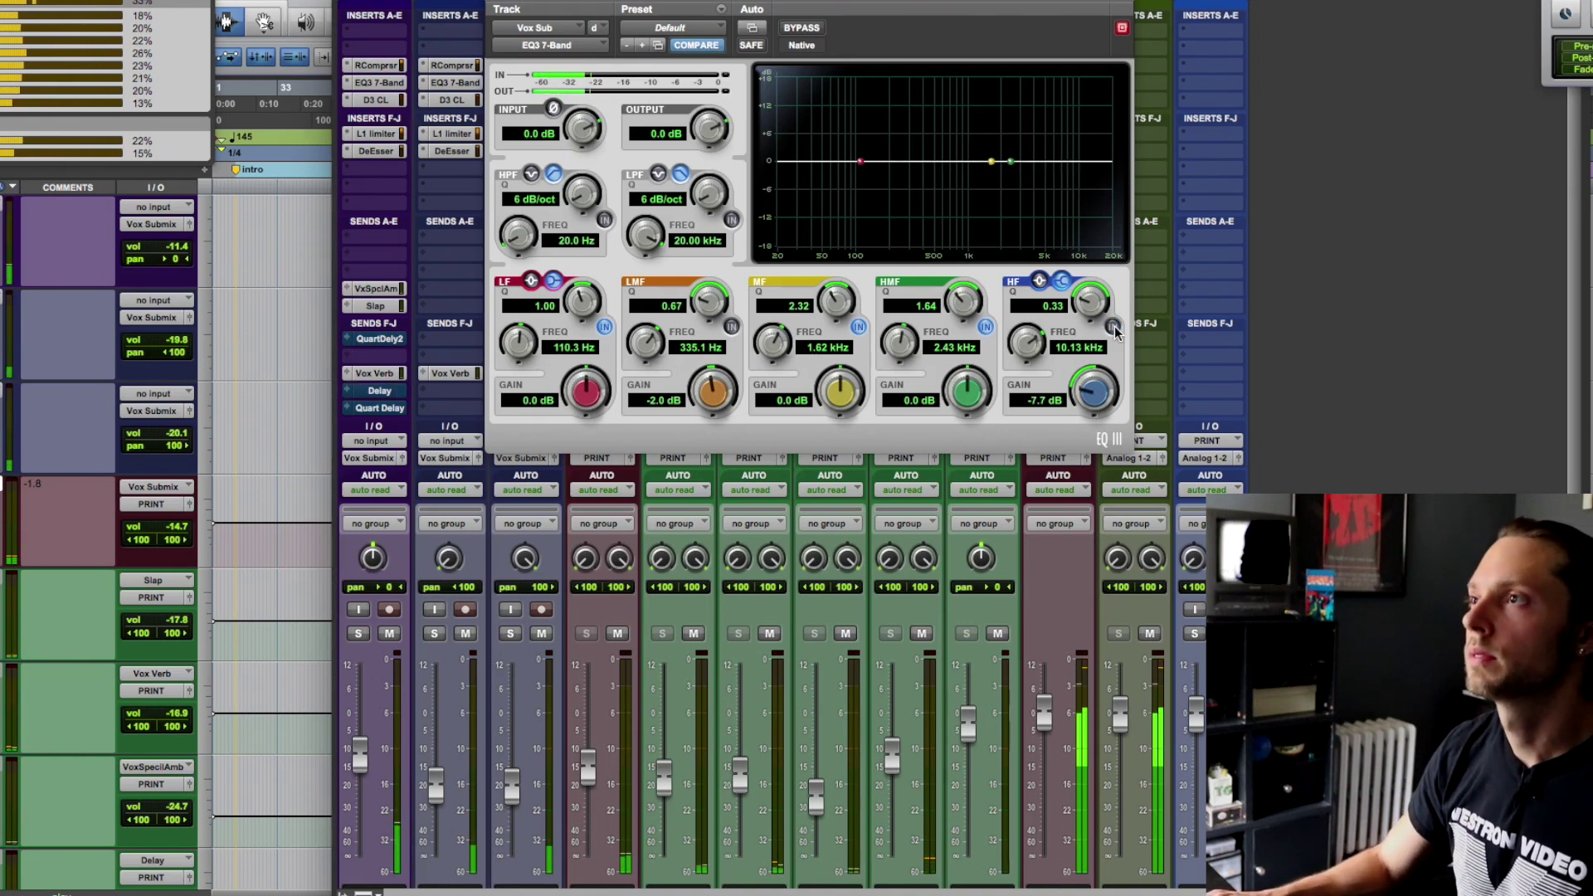
left_click(1113, 327)
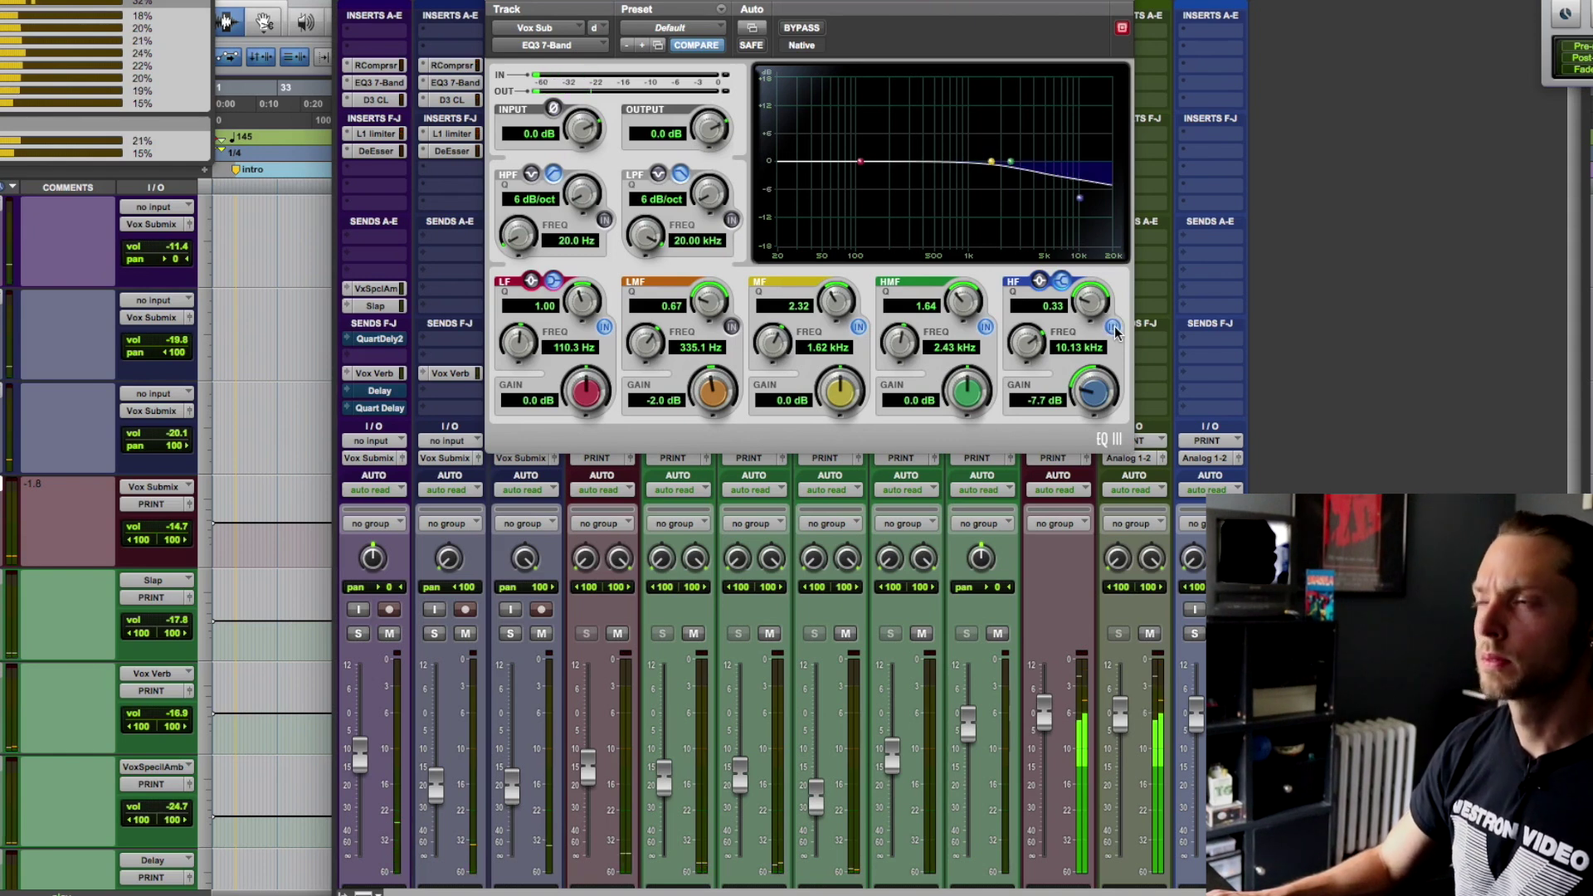
left_click(1113, 327)
left_click(1113, 327)
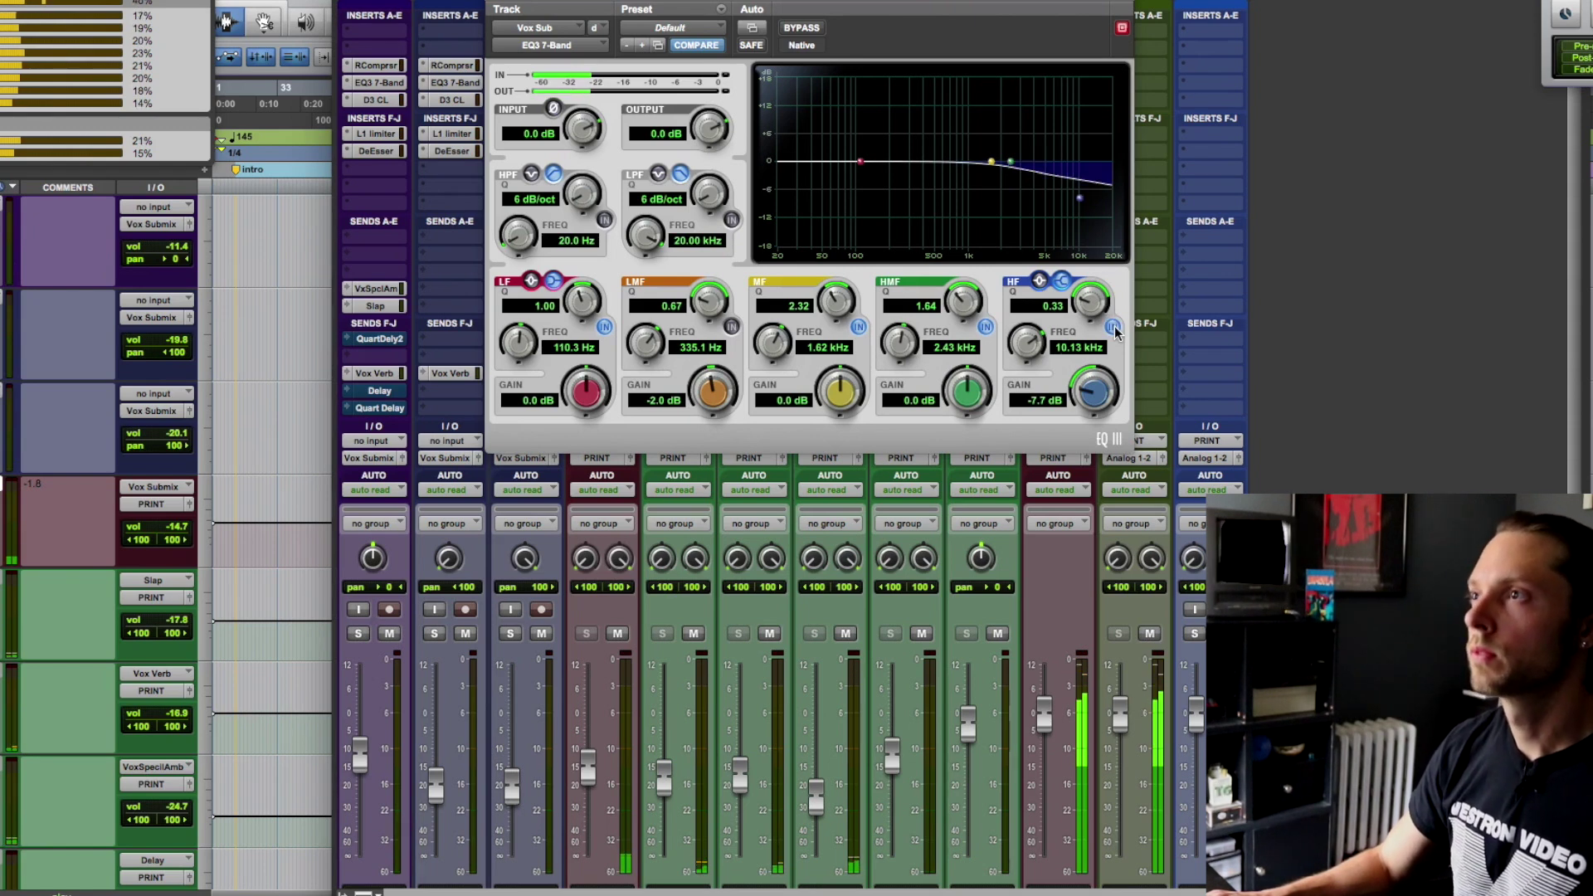